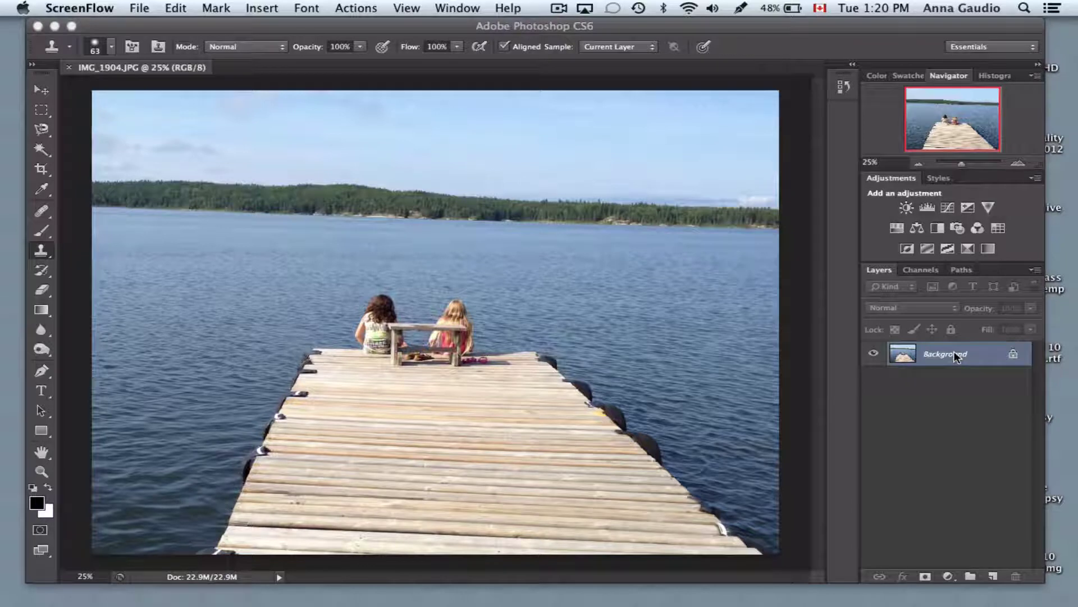
Duplicate IMG_1904.JPG's Background layer into a Background copy layer.
left_click(943, 357)
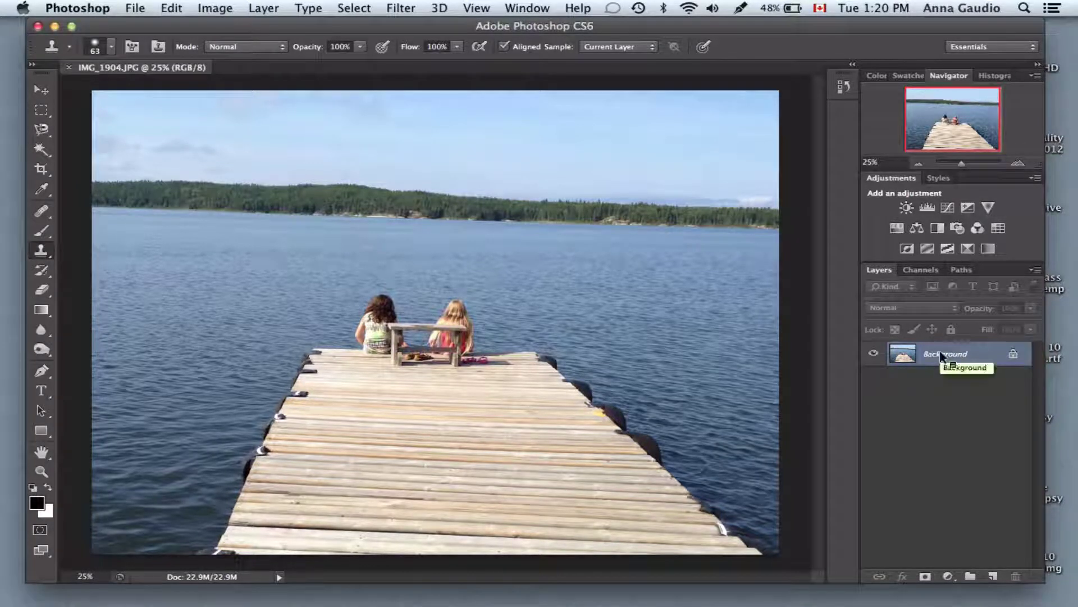
right_click(942, 356)
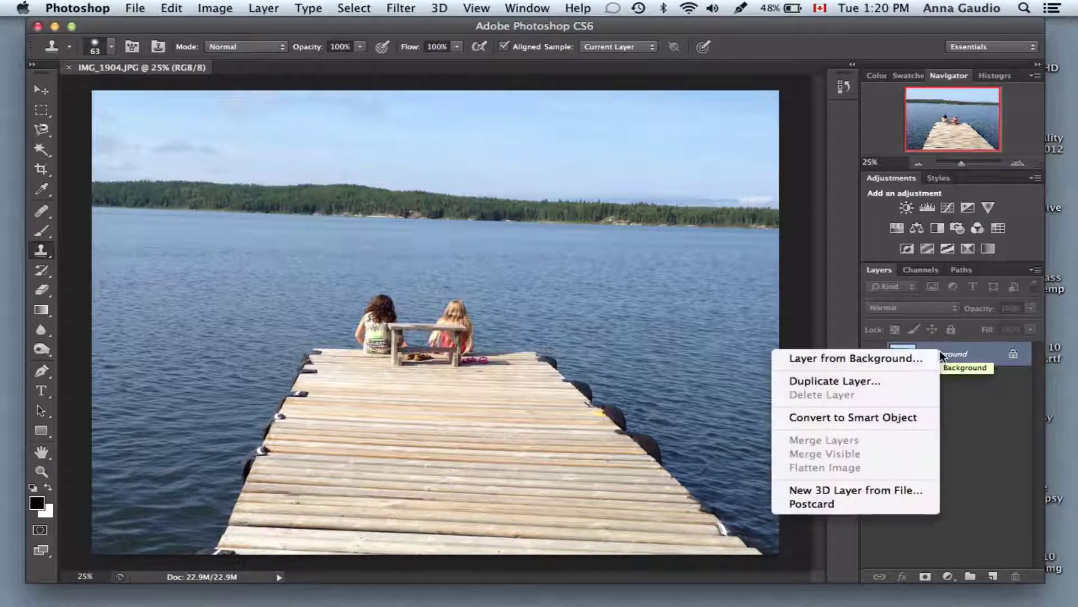
left_click(871, 382)
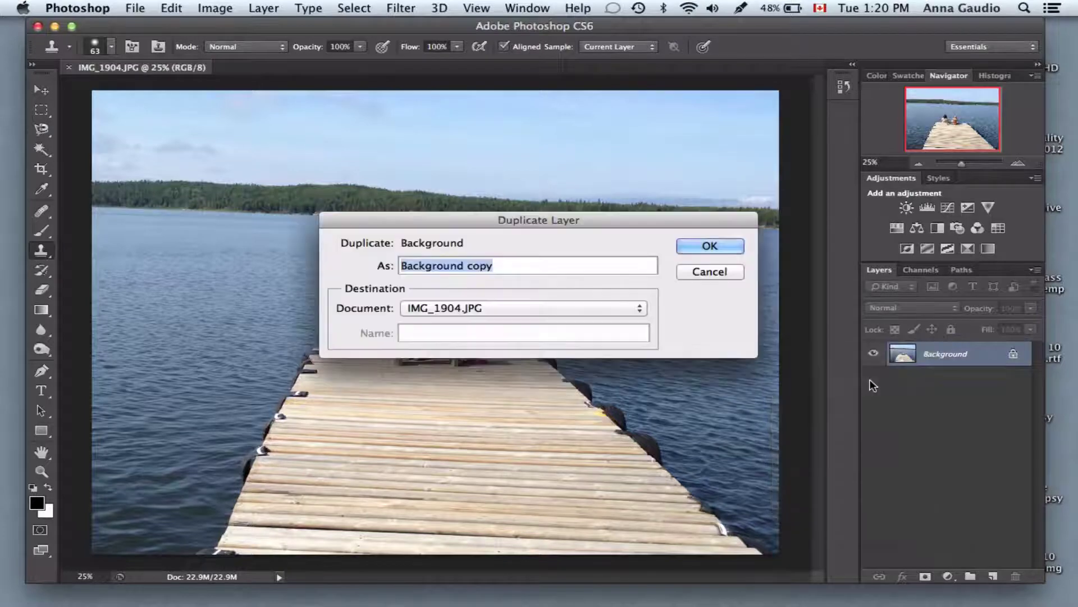
left_click(707, 249)
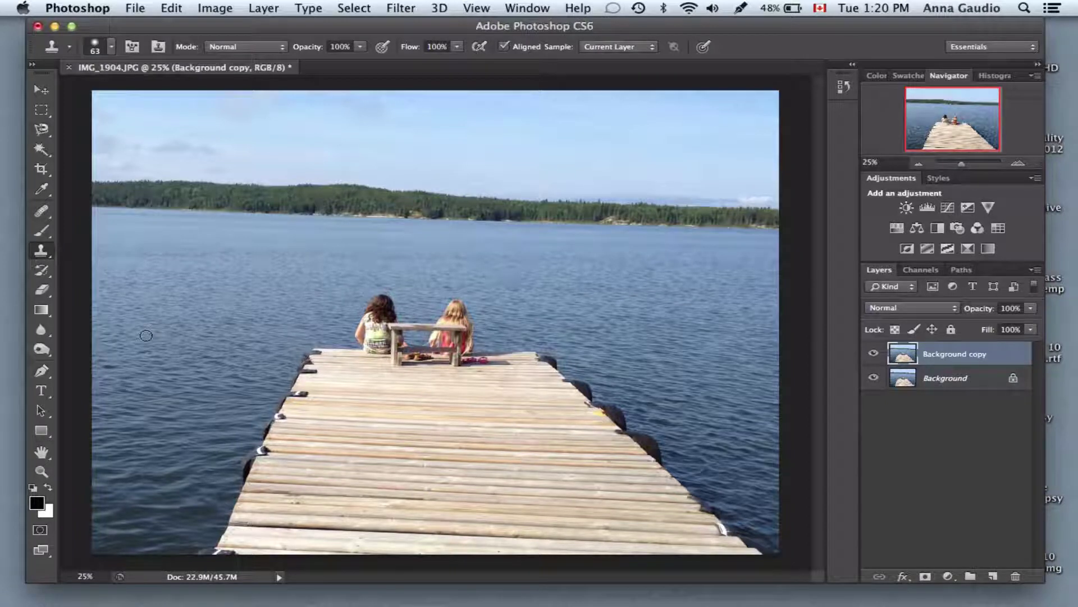
Draw a 200 px feathered elliptical marquee and shift it up around the two girls.
left_click_drag(41, 109, 119, 108)
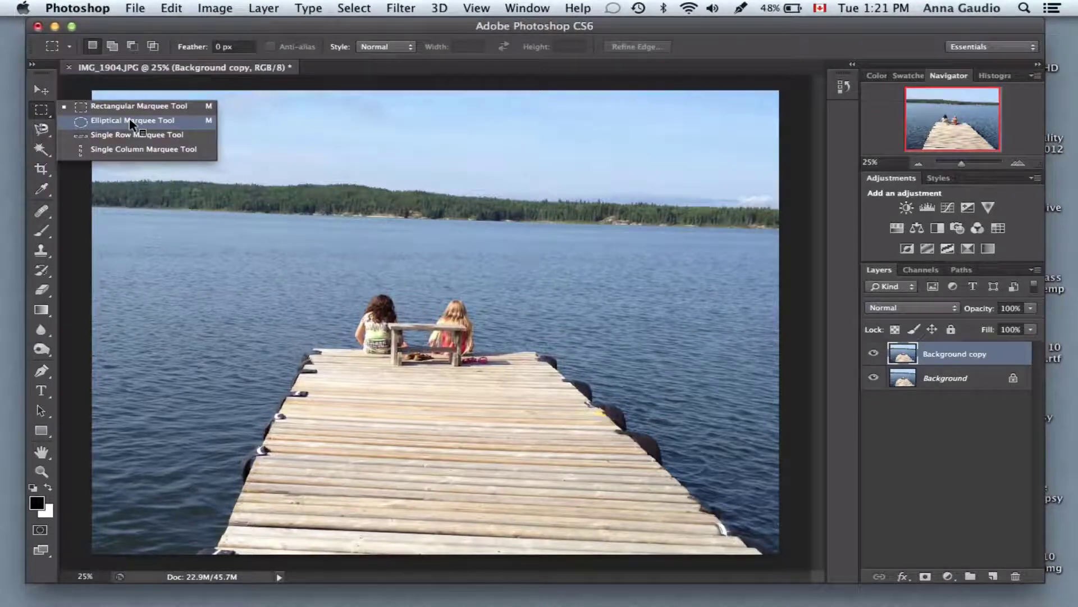
left_click(129, 122)
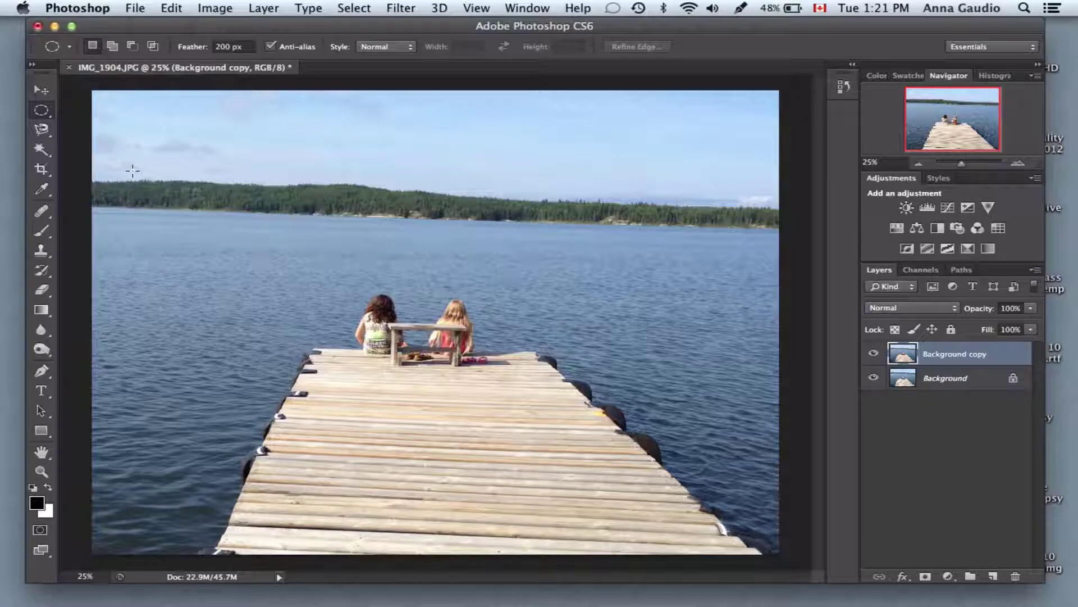
left_click_drag(124, 150, 759, 510)
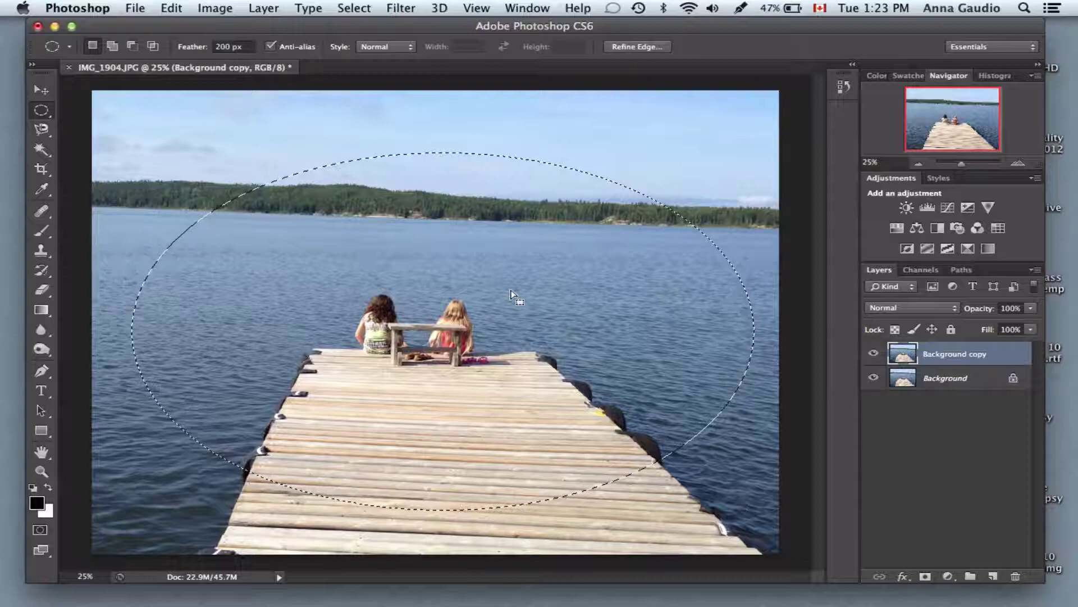
mouse_move(511, 291)
left_mouse_down()
mouse_move(508, 262)
mouse_move(510, 272)
left_mouse_up()
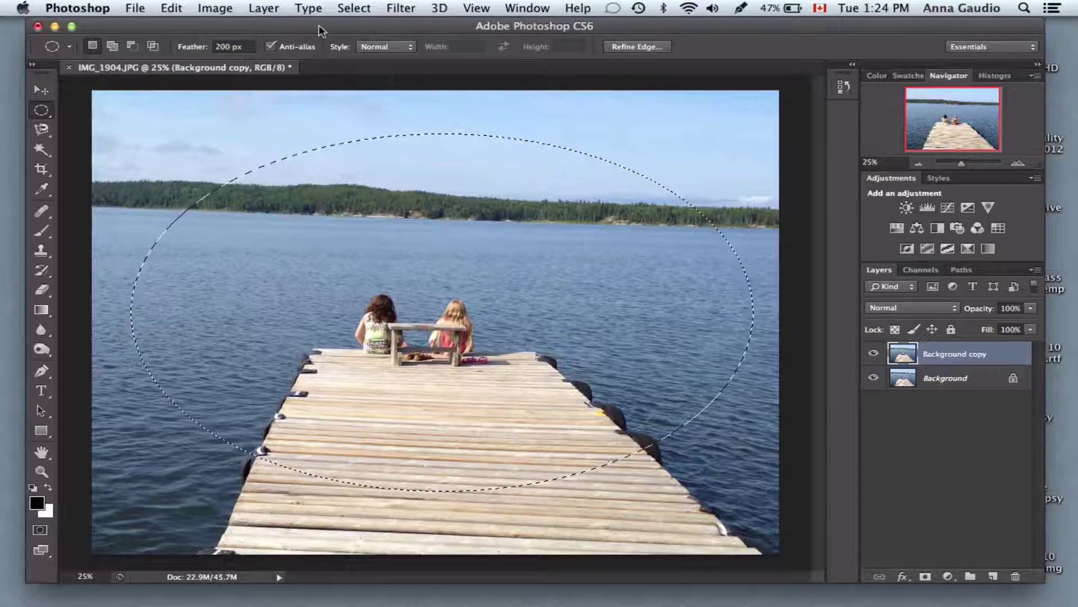
Invert the ellipse selection and apply a 200-pixel feather to it.
left_click(345, 9)
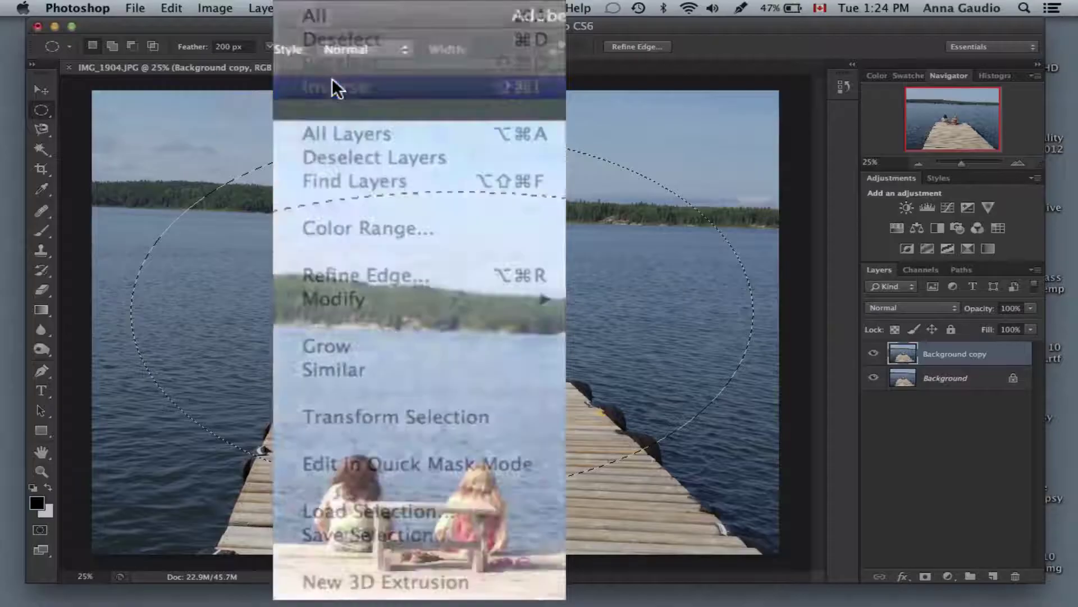
left_click(332, 84)
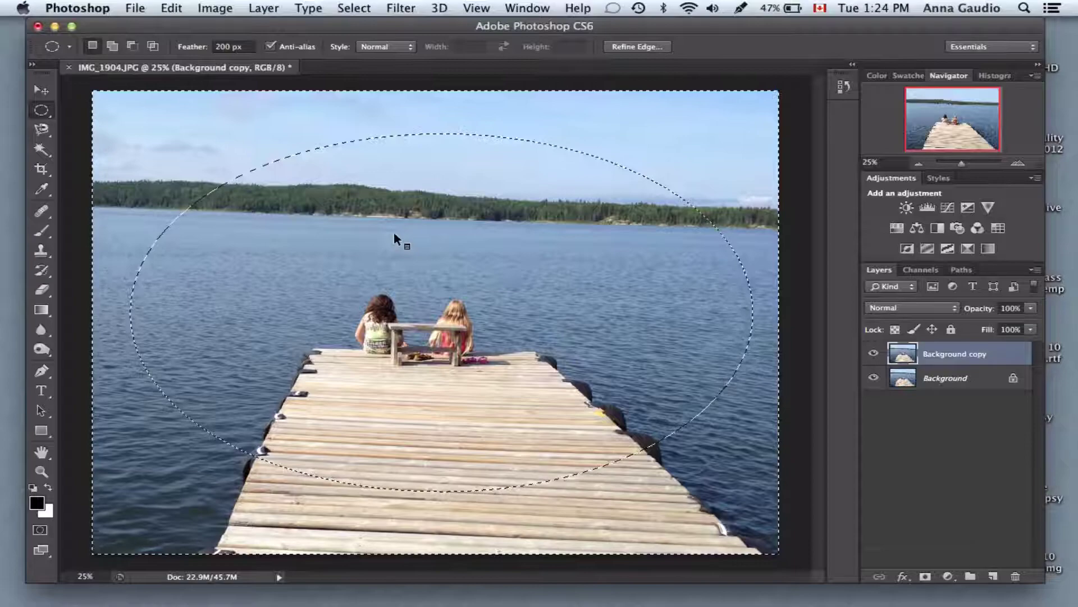
right_click(394, 235)
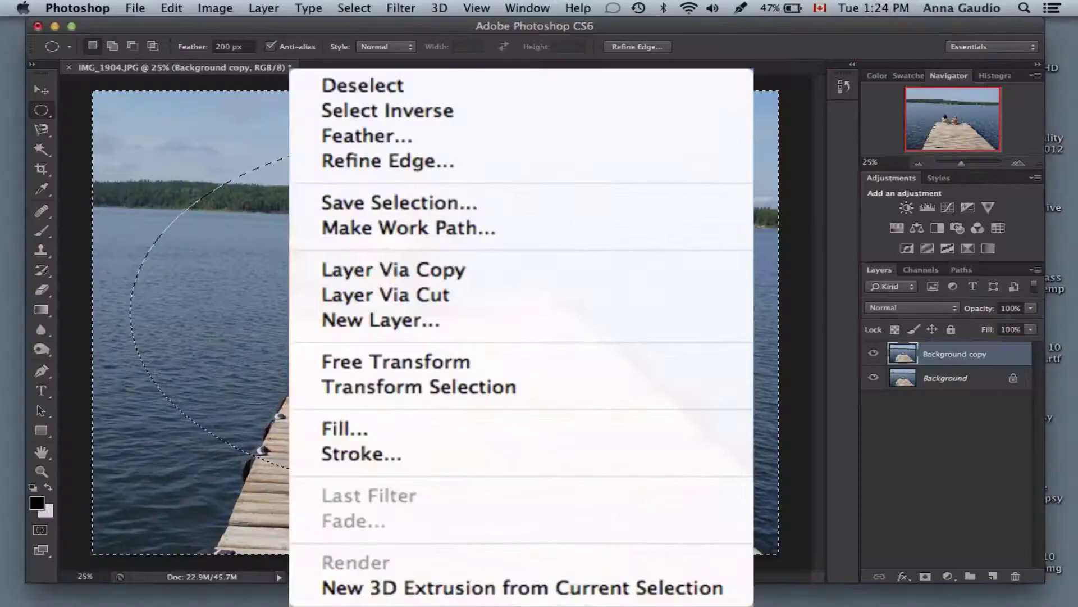
left_click(406, 142)
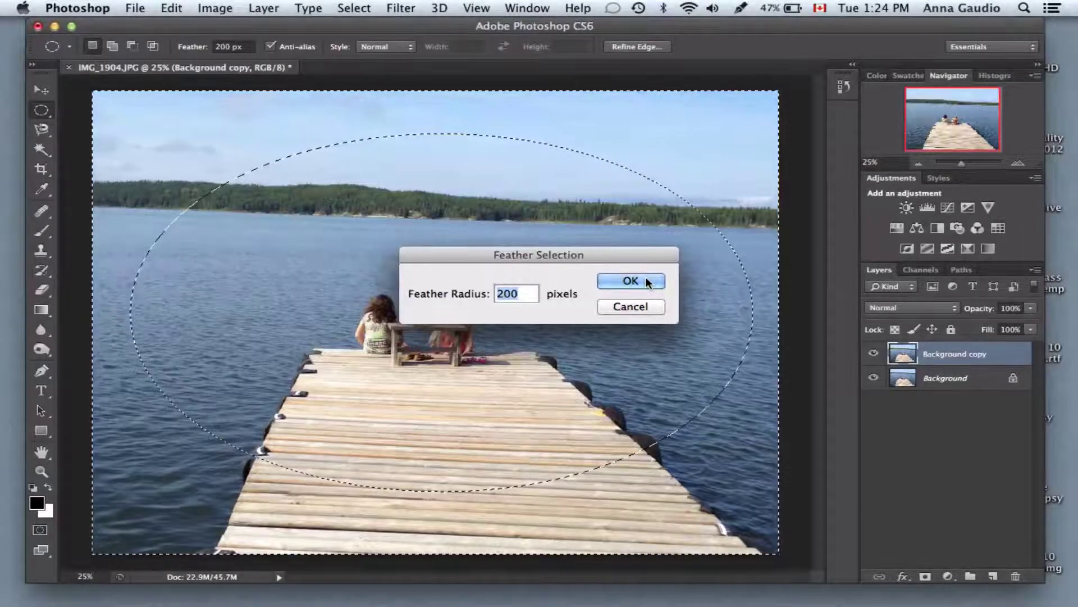
left_click(646, 279)
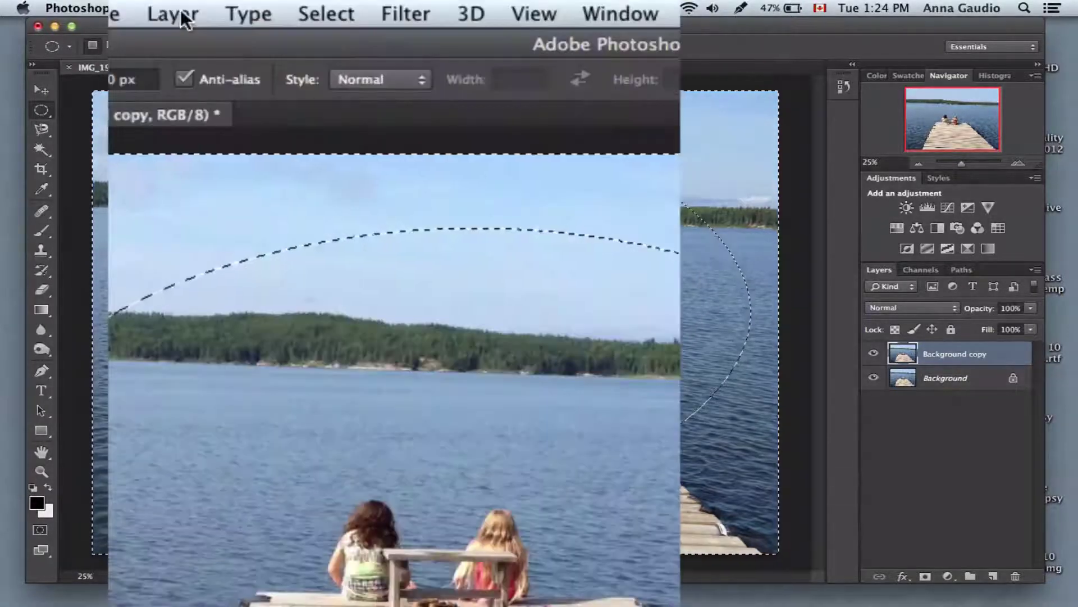
Add a Solid Color fill layer named Color Fill 1 over the inverted selection.
left_click(180, 12)
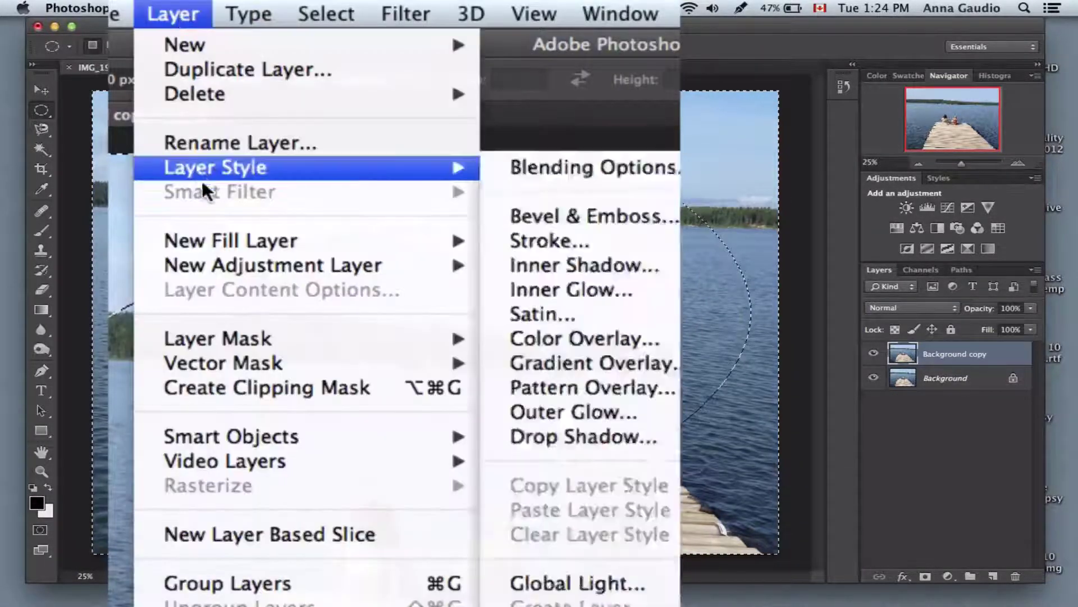
mouse_move(212, 238)
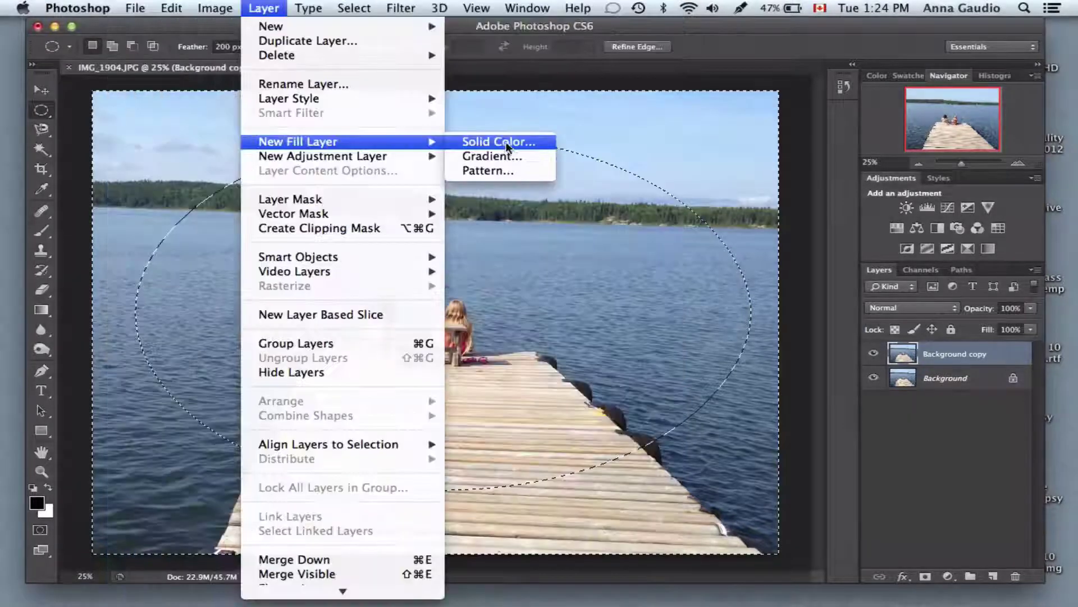
left_click(526, 145)
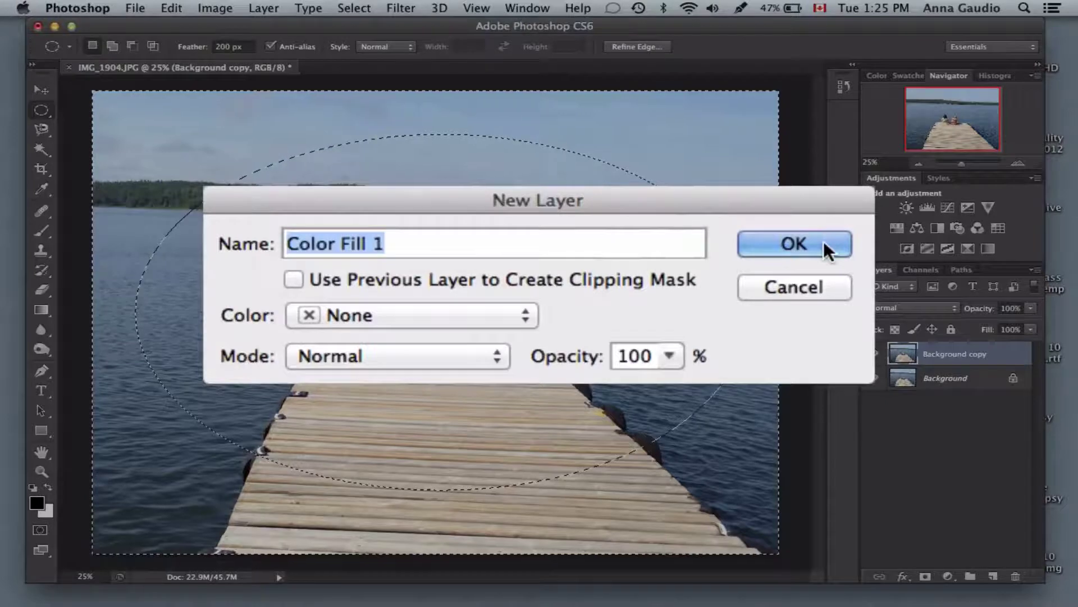
left_click(823, 240)
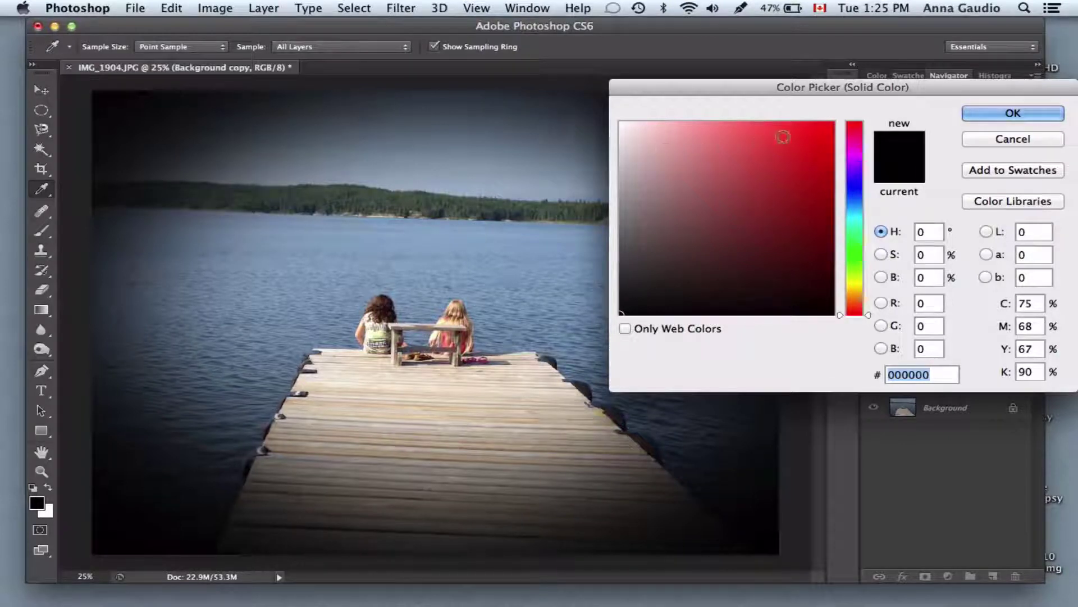
Try reds, then sample the photo and settle Color Fill 1 on blue-grey 7690ab.
left_click(810, 137)
left_click(817, 194)
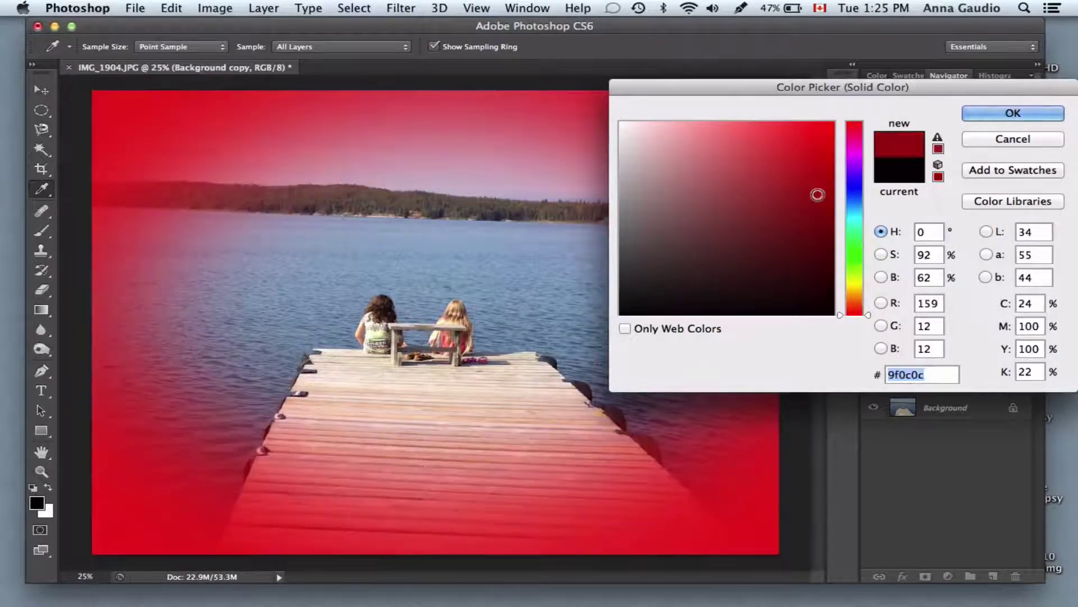
left_click(767, 244)
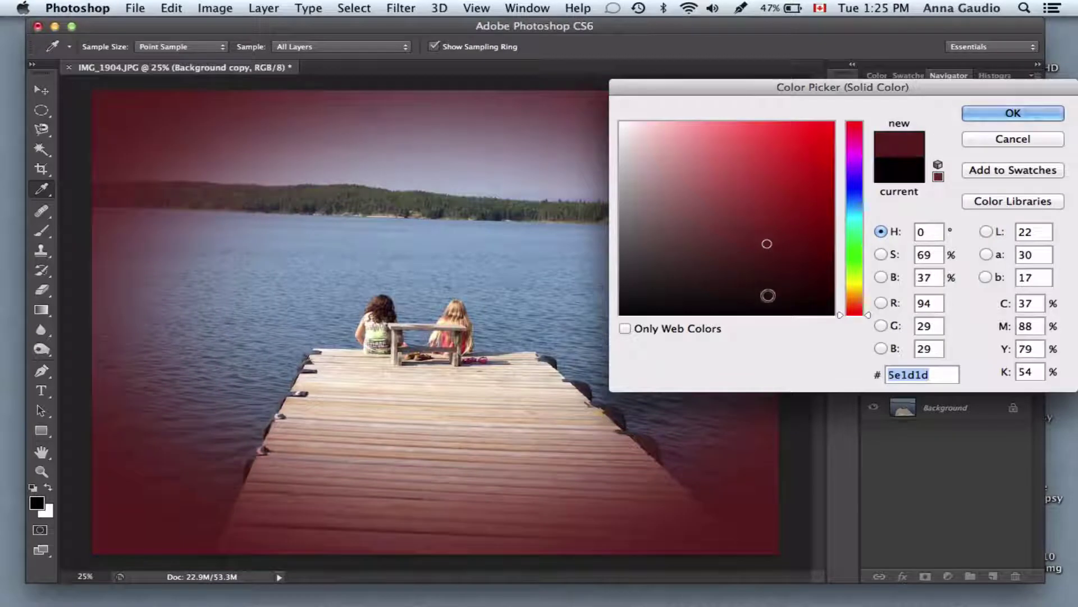
left_click(767, 295)
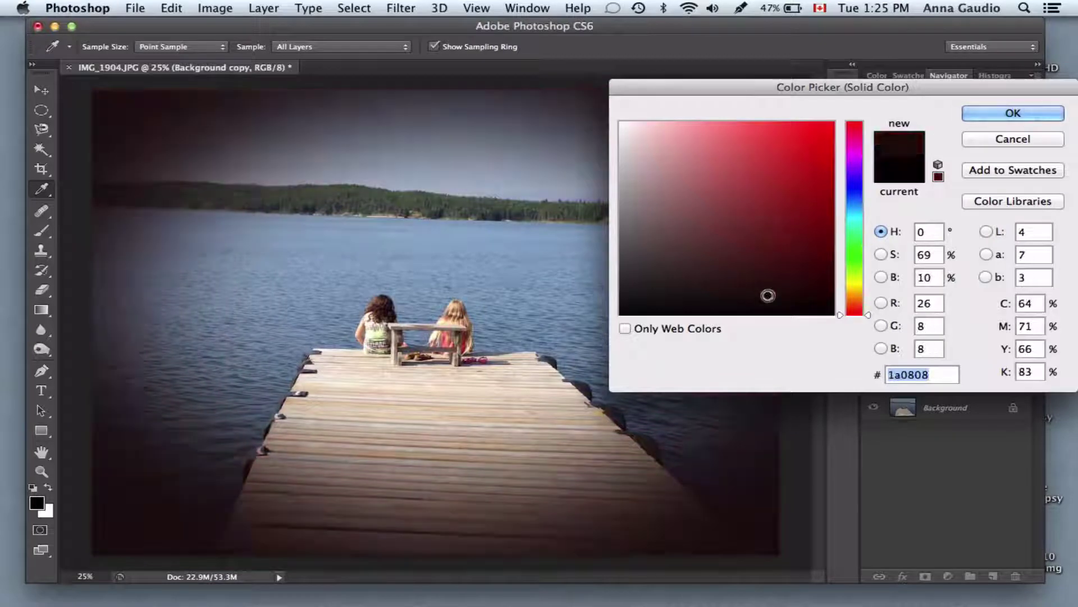
left_click(476, 167)
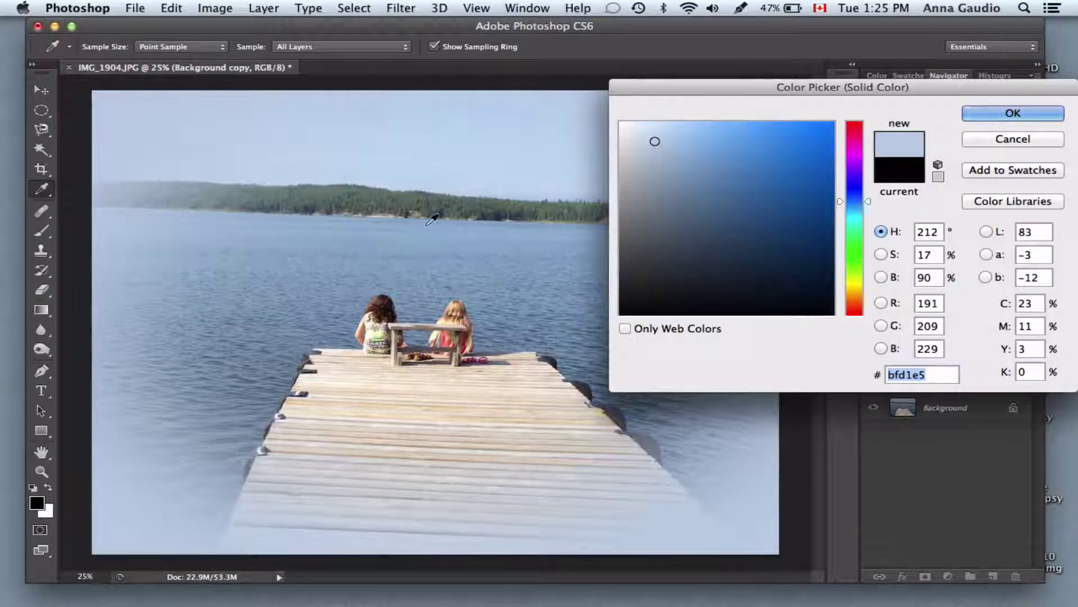
left_click(418, 251)
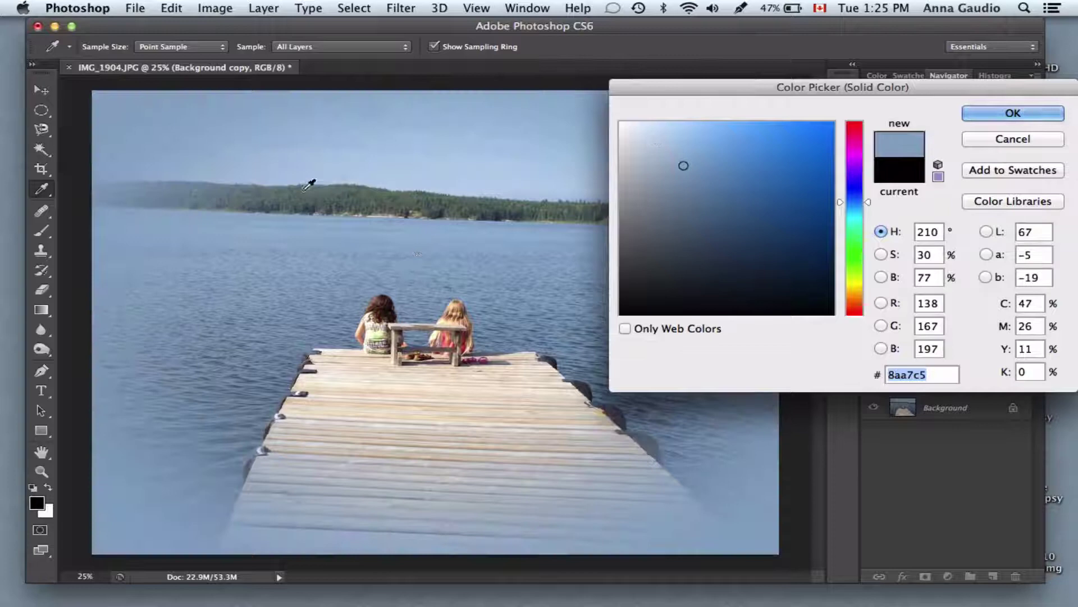
left_click(299, 189)
left_click(299, 190)
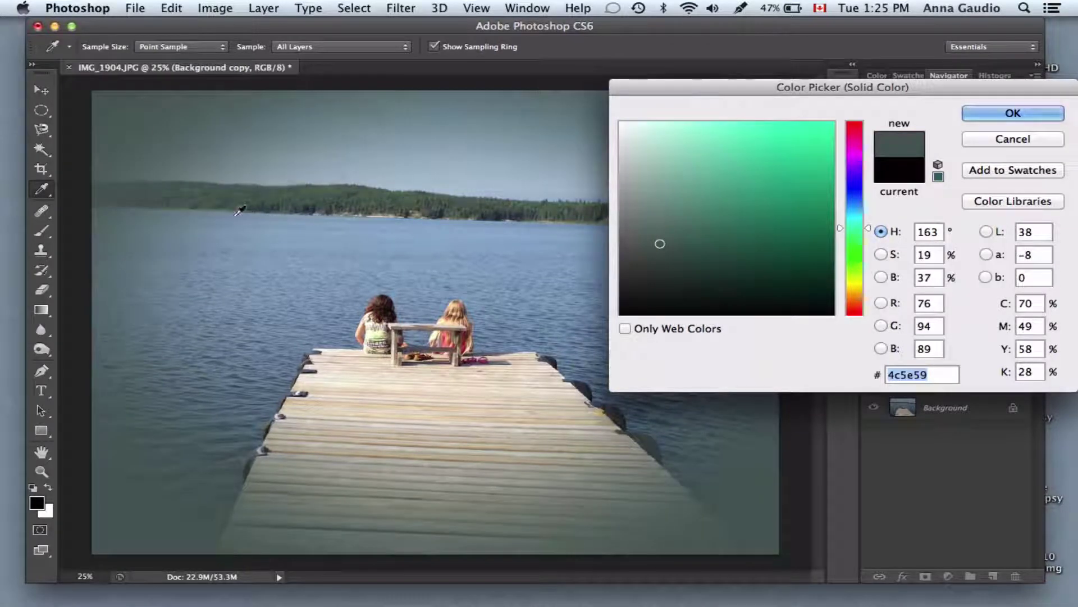
left_click(192, 267)
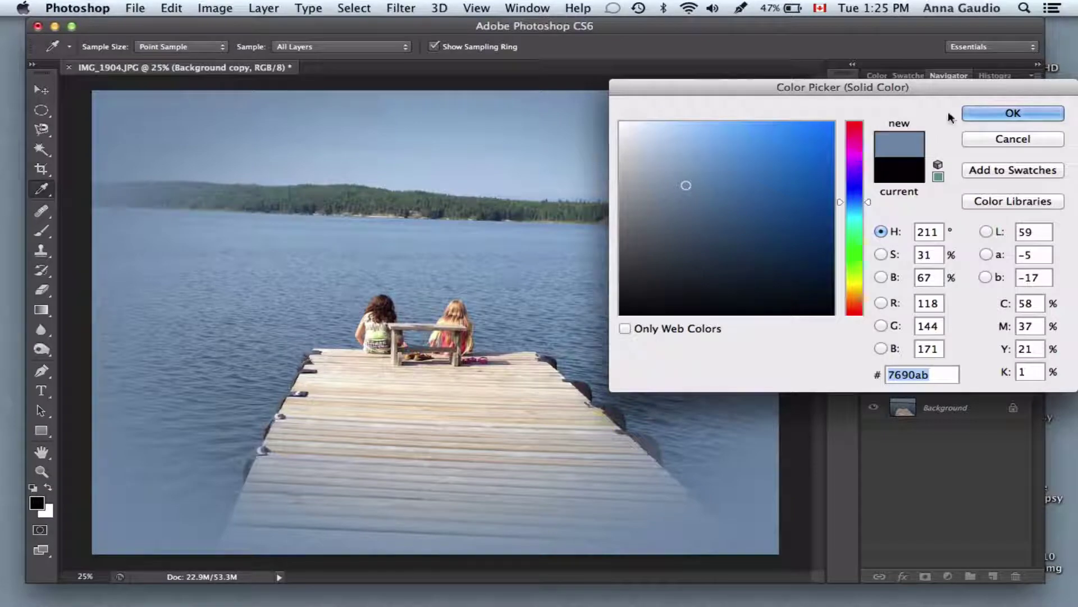
left_click(979, 111)
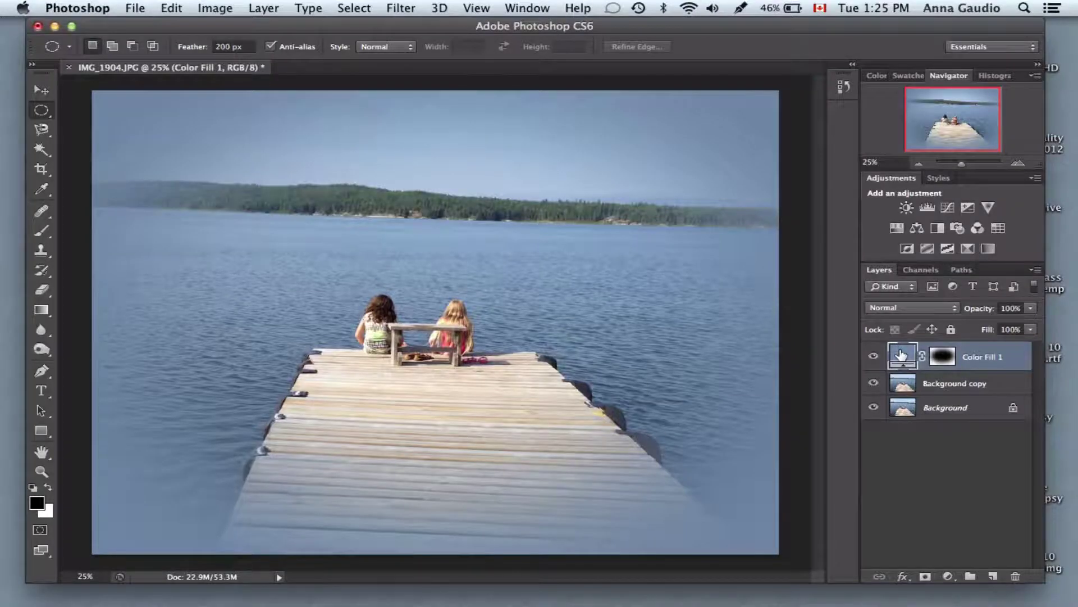
Resample Color Fill 1's colour from the lake water to the lighter blue 88a0b9.
double_click(901, 355)
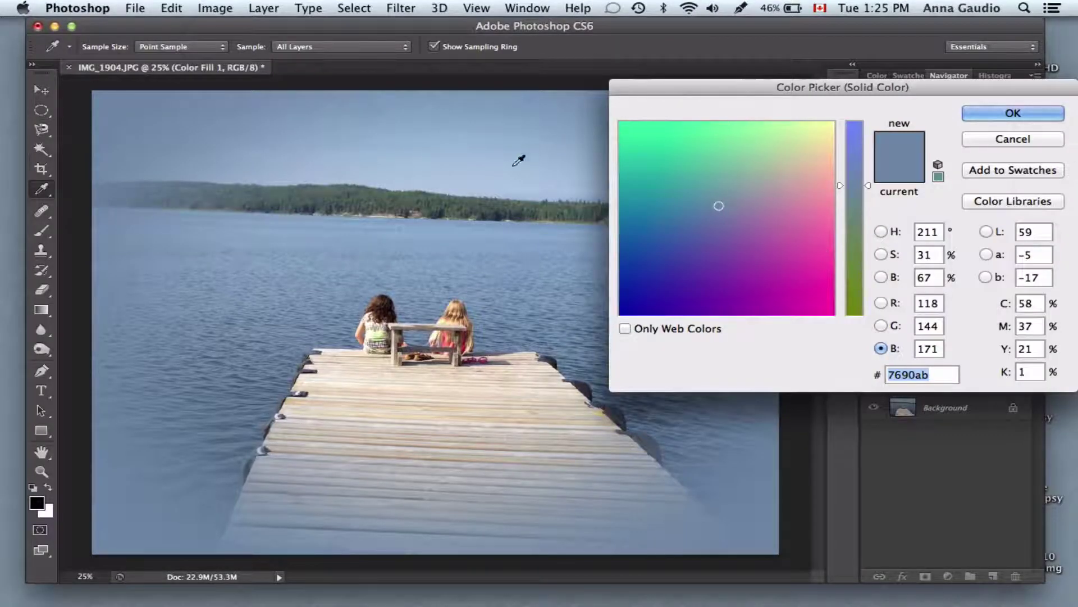
left_click(490, 199)
left_click(508, 366)
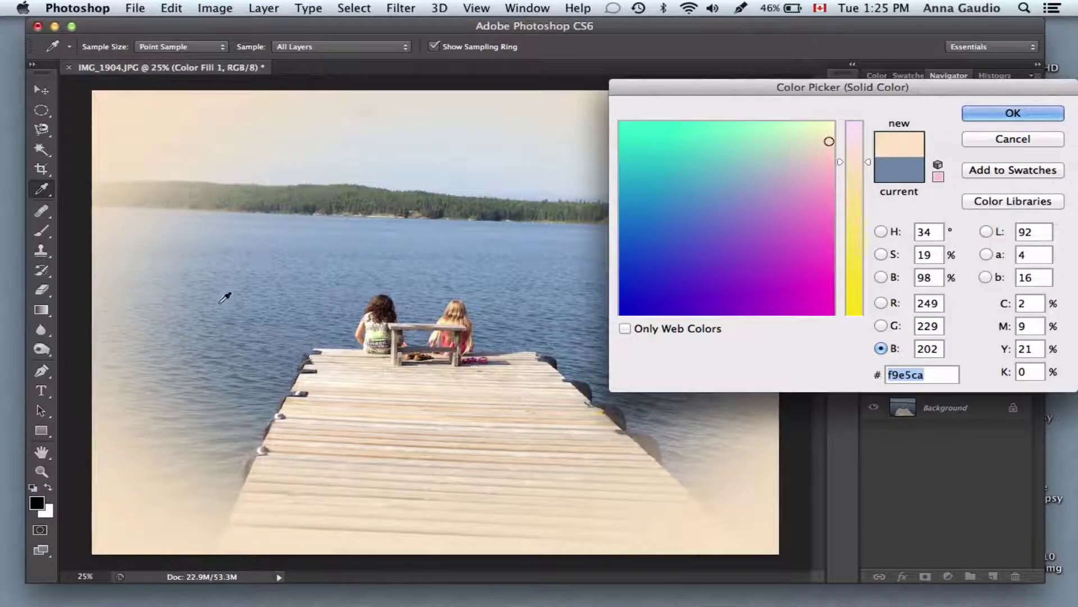
left_click(224, 293)
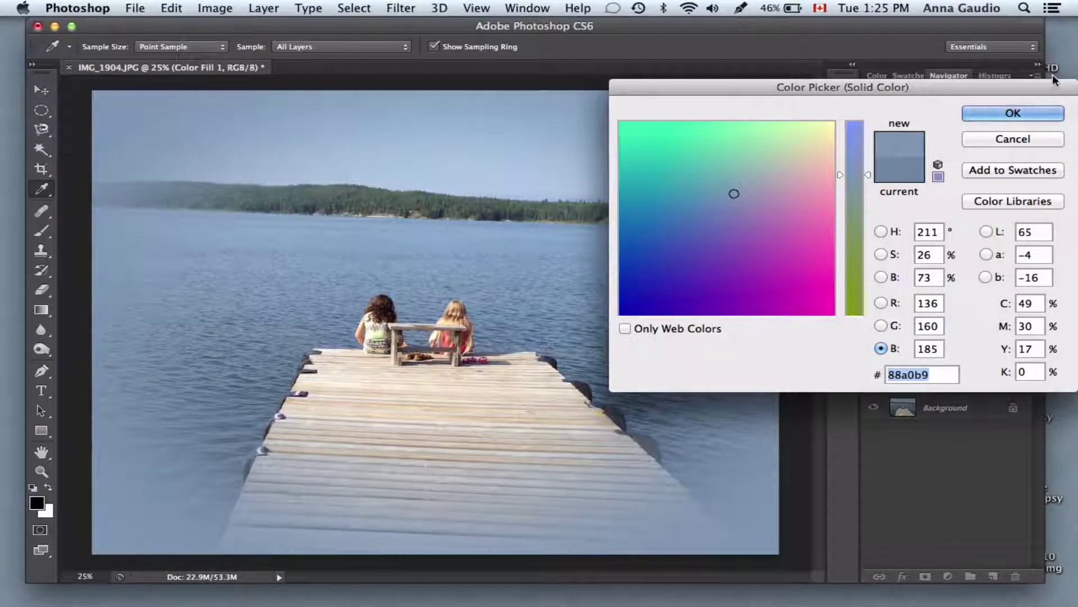
left_click(1034, 111)
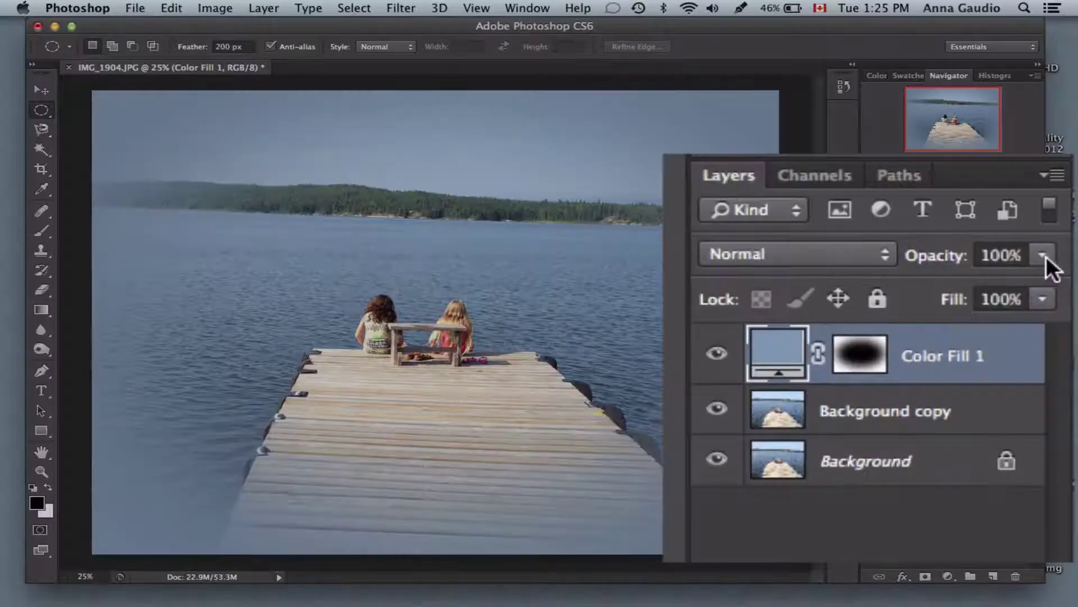
Reduce Color Fill 1's opacity to about 62%.
left_click(1046, 255)
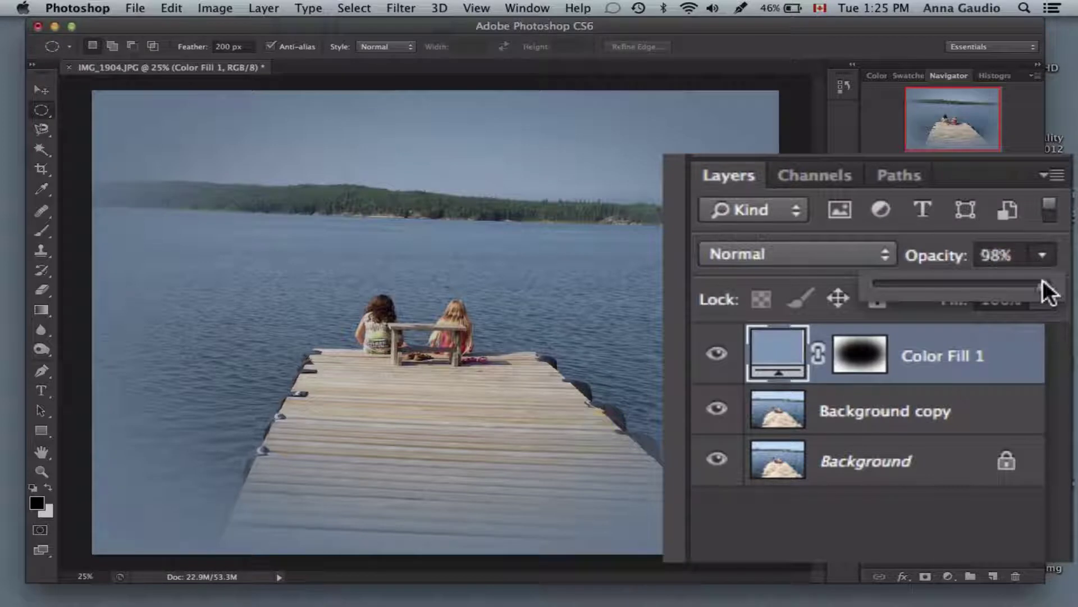
left_click_drag(961, 286, 1001, 323)
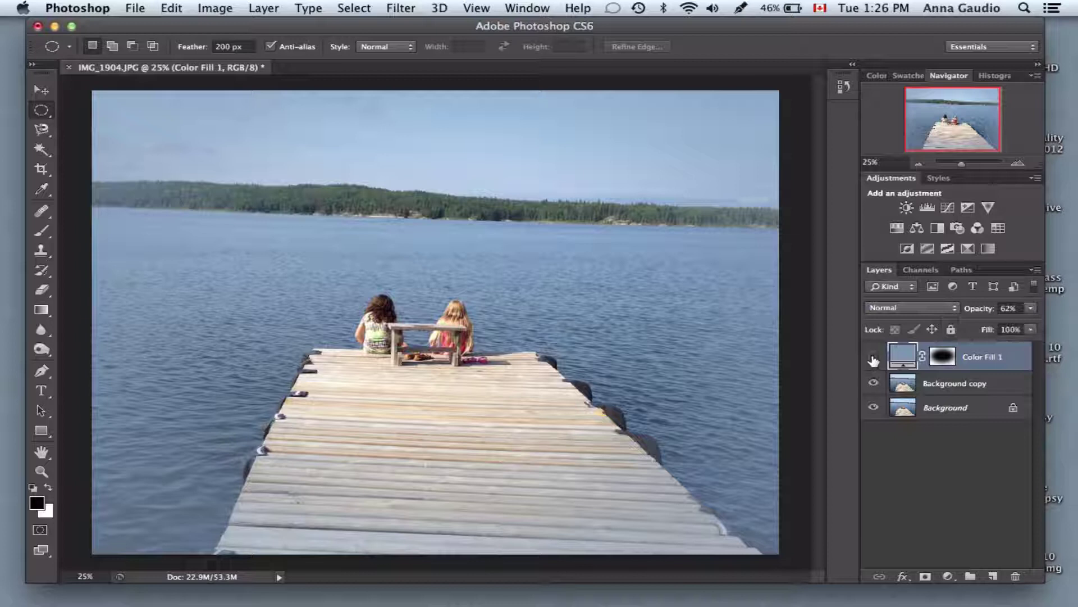
Hide Color Fill 1 and reselect the previous elliptical selection.
left_click(874, 358)
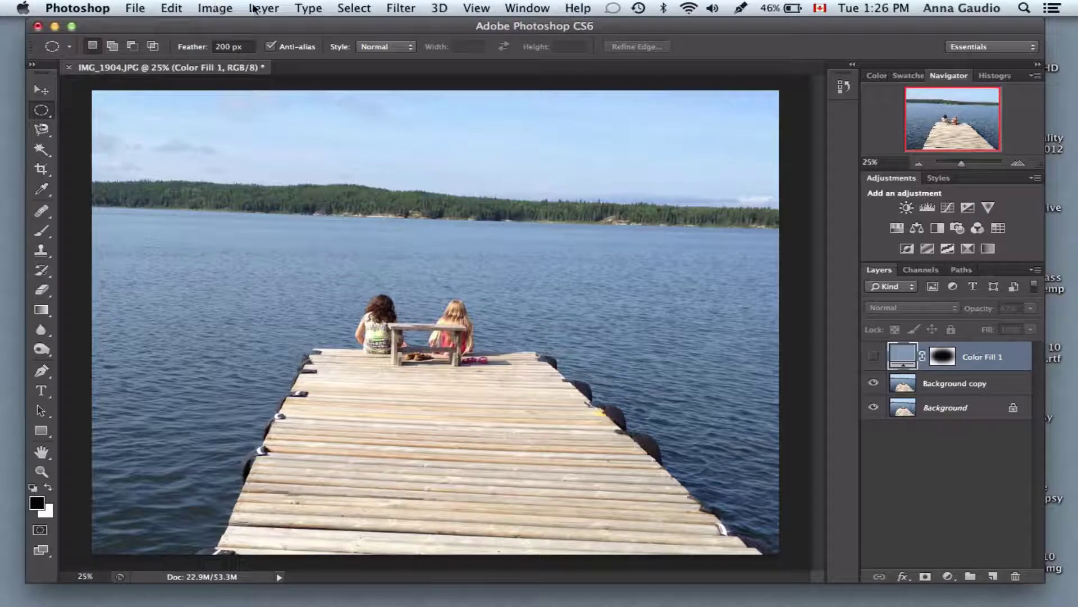
left_click(353, 8)
left_click(369, 56)
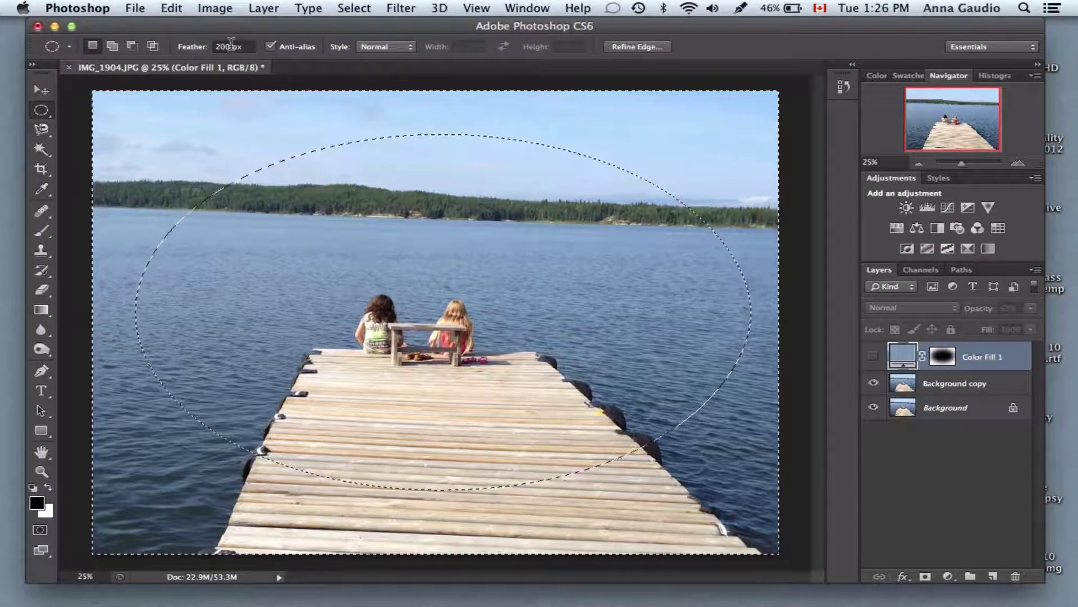
Change the selection feather value to 10 px.
right_click(355, 238)
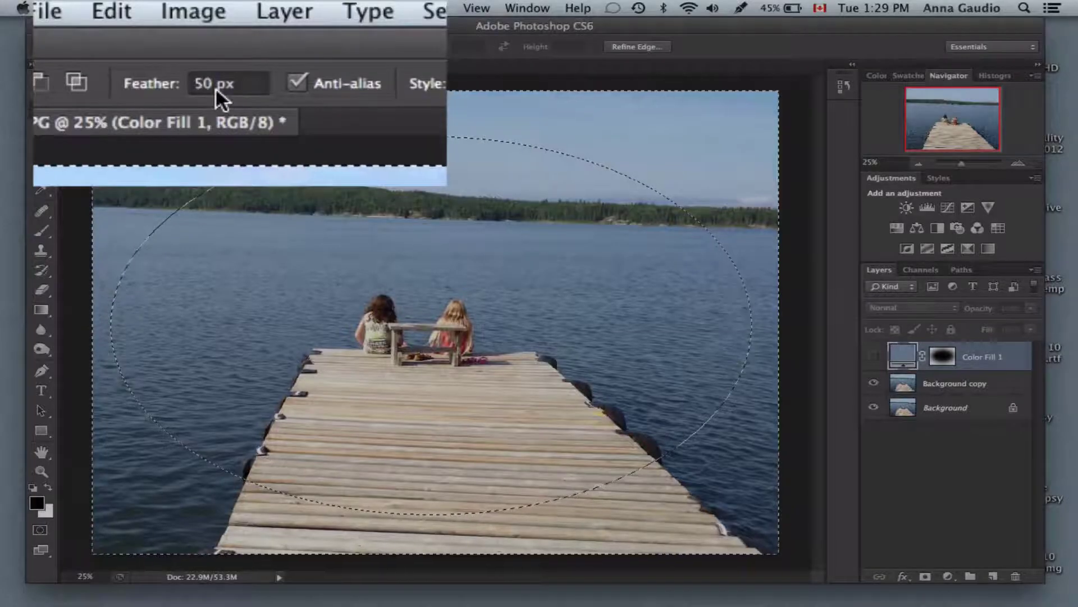
left_click(227, 47)
double_click(216, 83)
key("BackSpace")
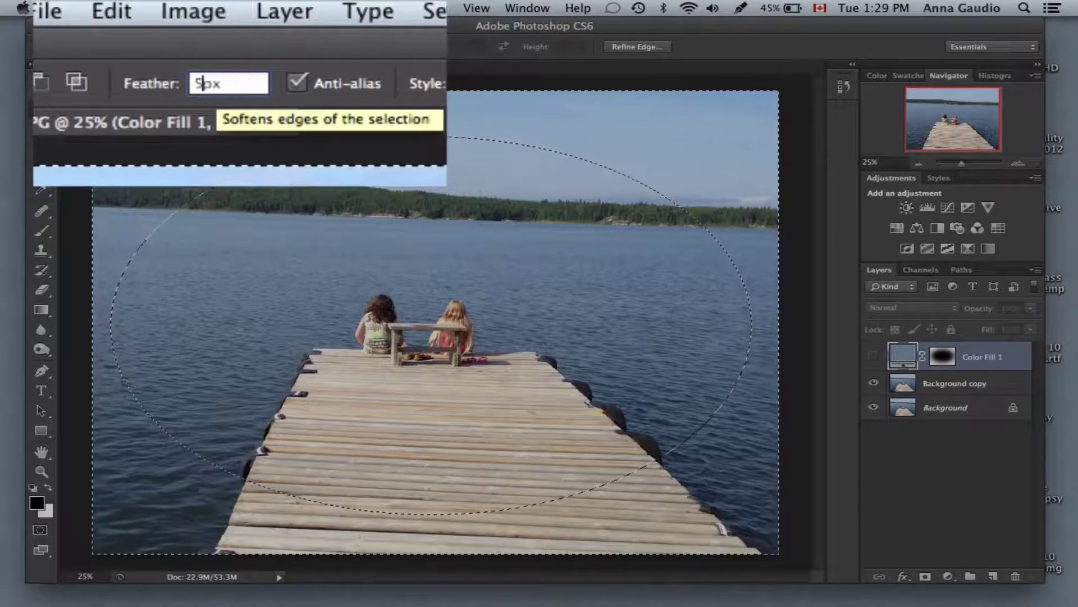
type("10")
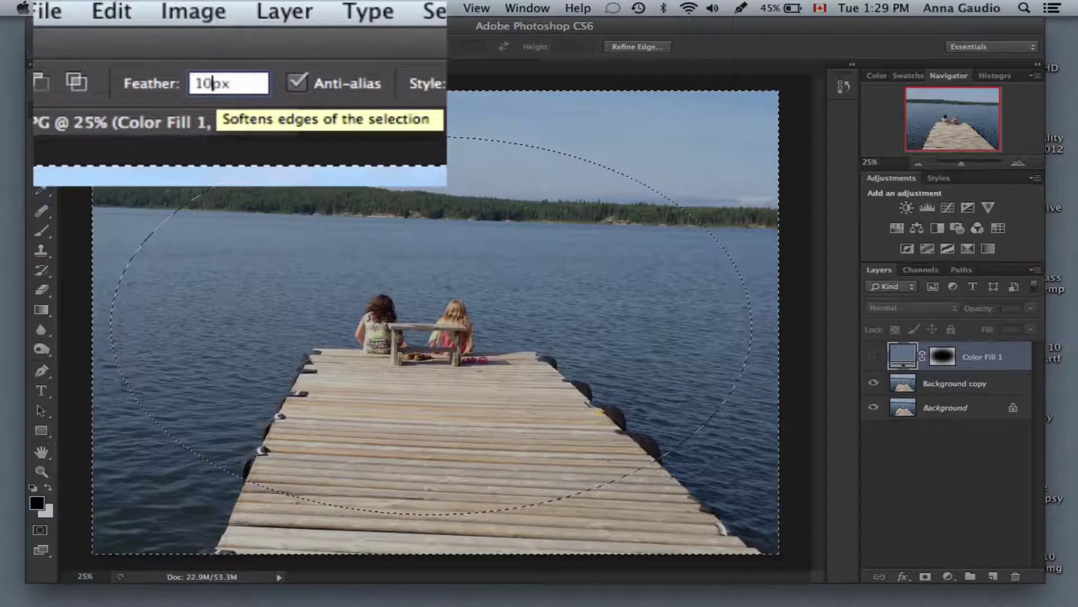
key("Return")
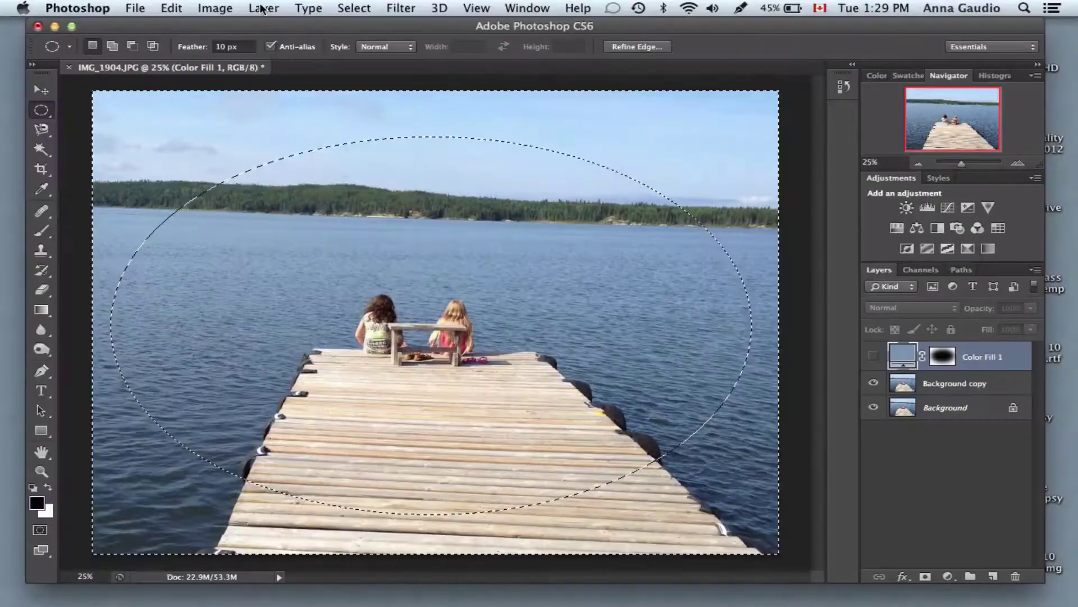
Add a second Solid Color fill layer named Color Fill 2.
left_click(262, 8)
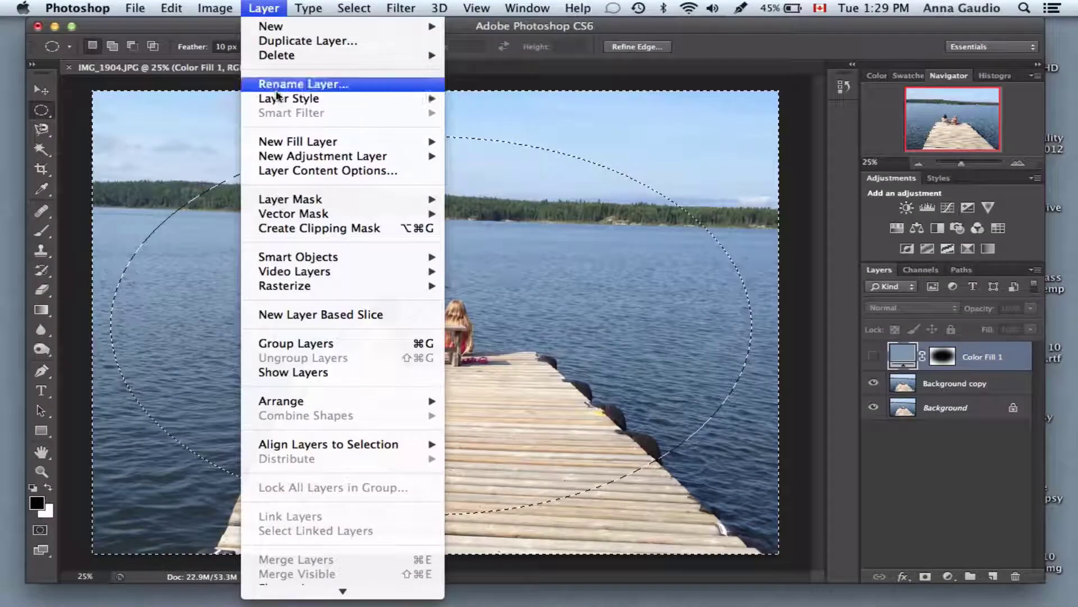
mouse_move(284, 144)
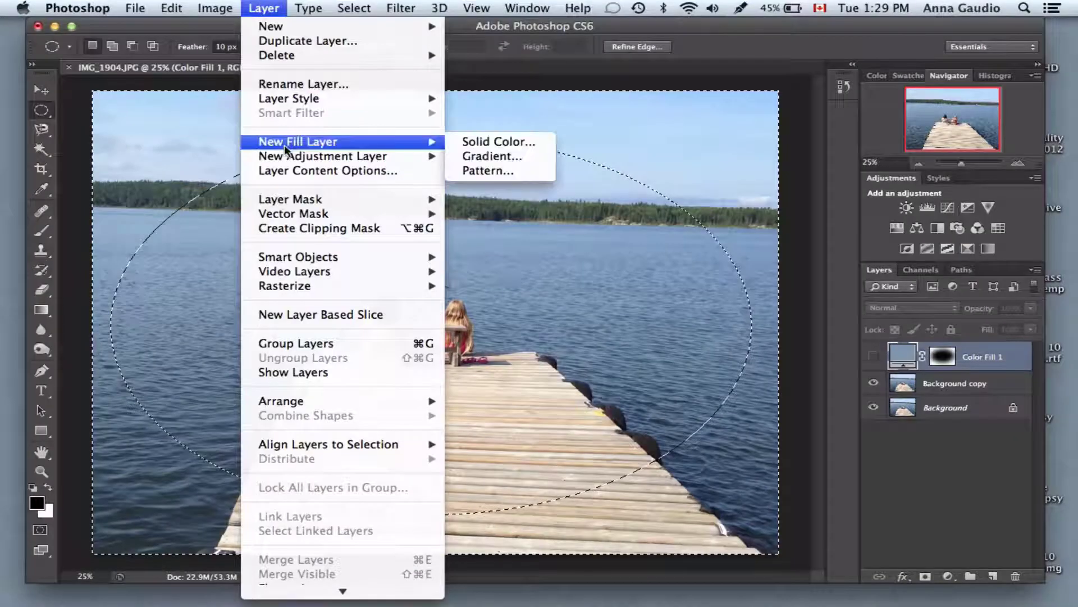
left_click(493, 139)
left_click(692, 260)
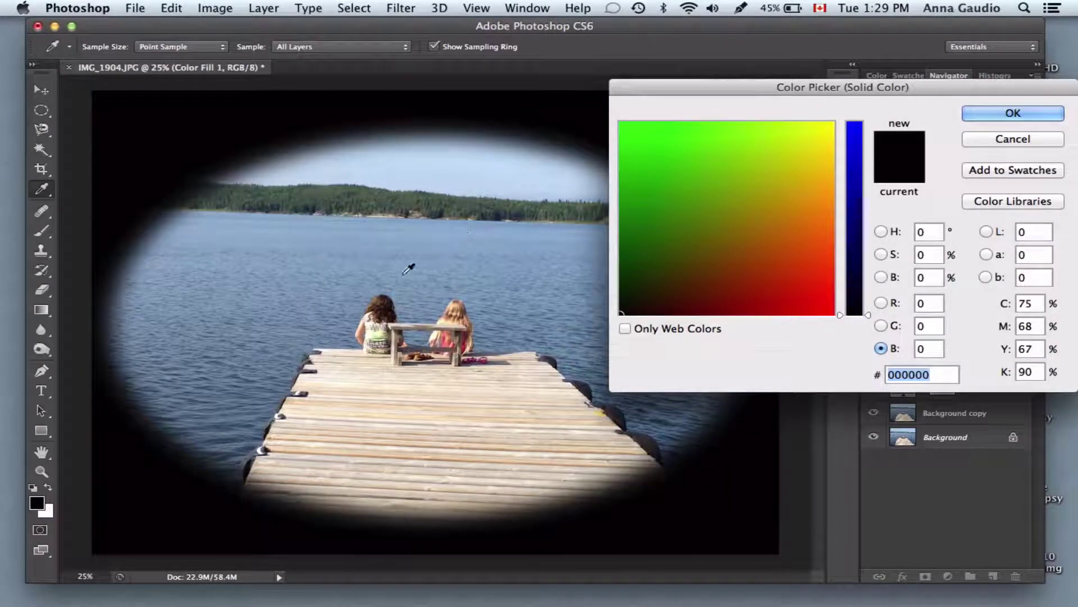
Sample the lake to set Color Fill 2's colour to 728ca7.
left_click(369, 258)
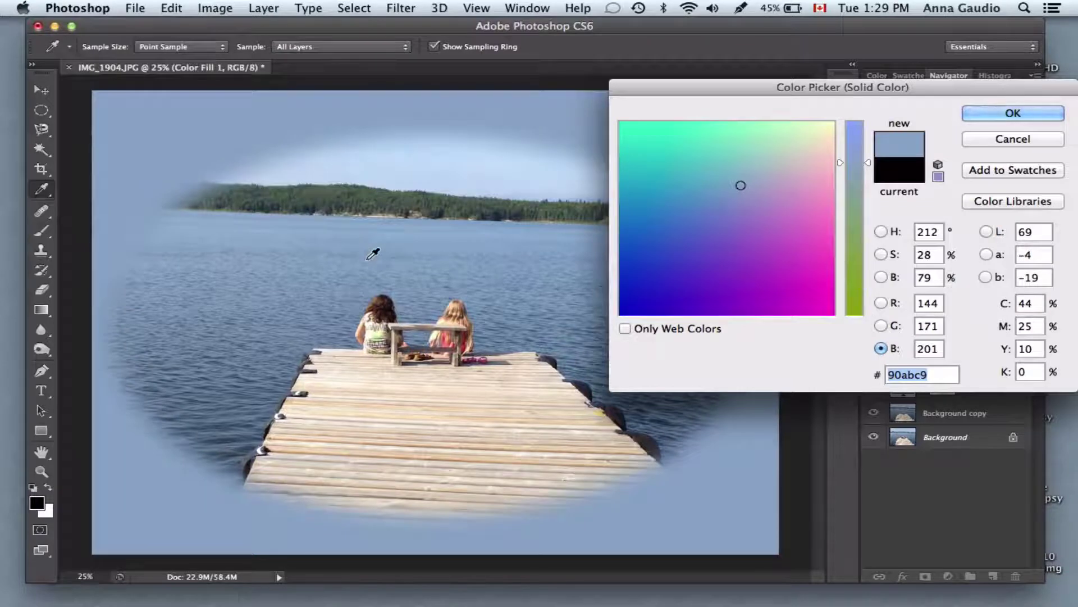
left_click(389, 161)
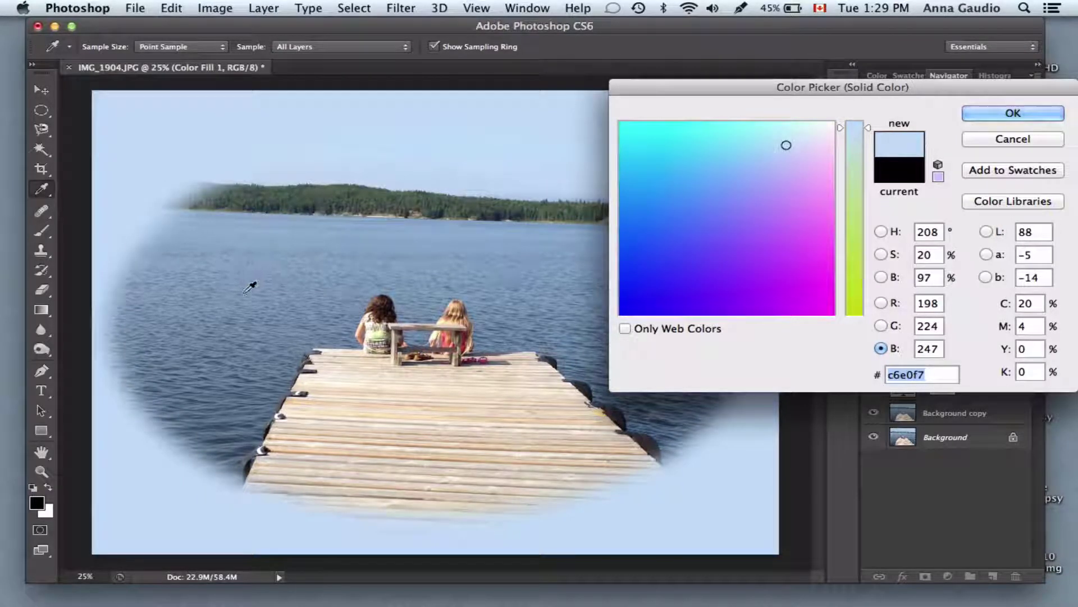
left_click(250, 285)
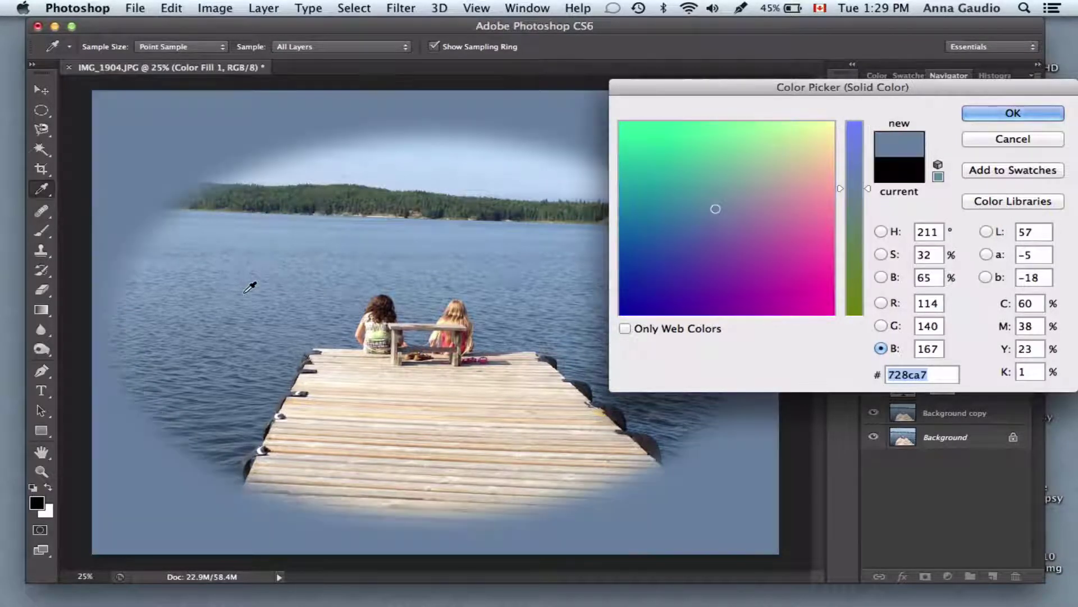
left_click(1023, 110)
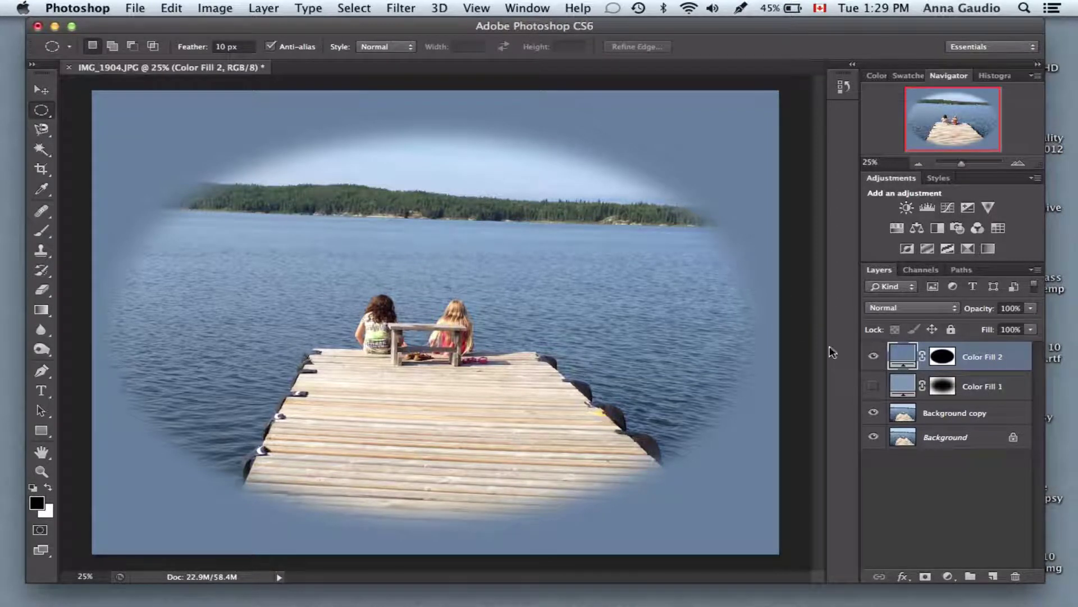
left_click(874, 386)
left_click(873, 357)
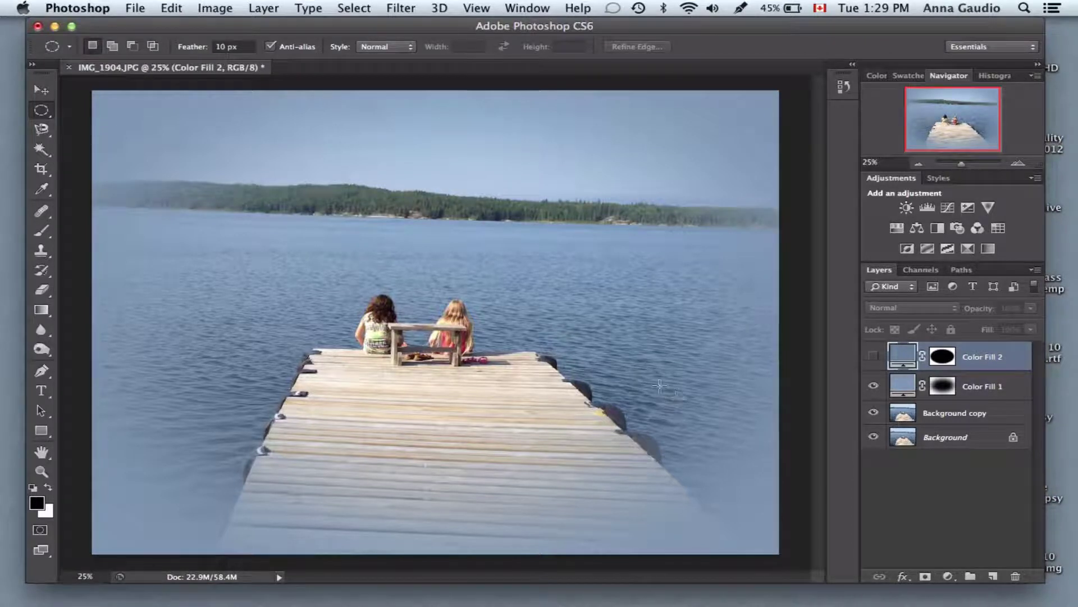
left_click(873, 387)
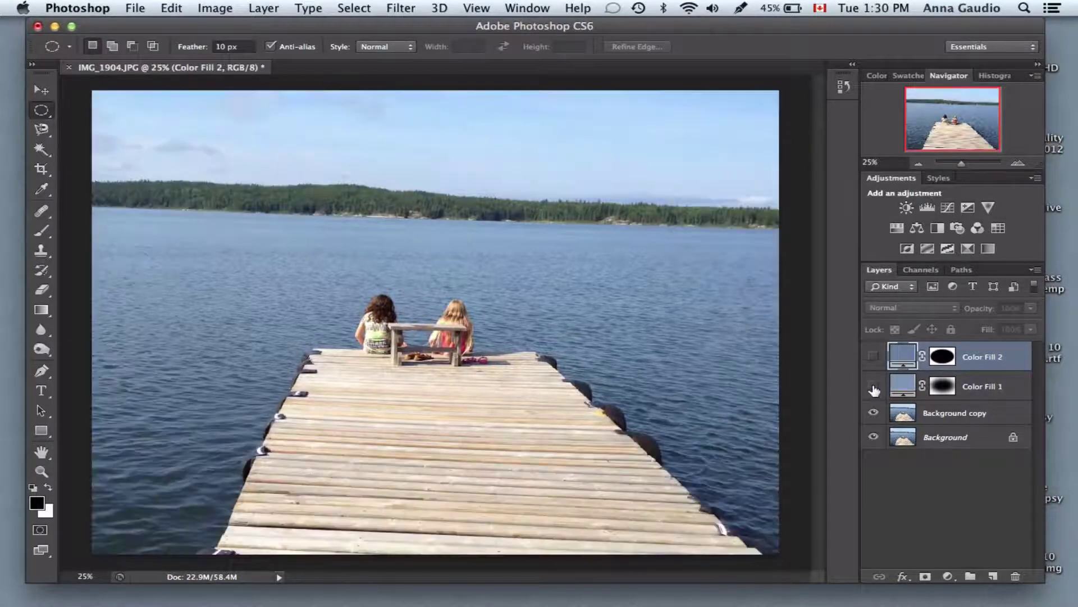
left_click(873, 357)
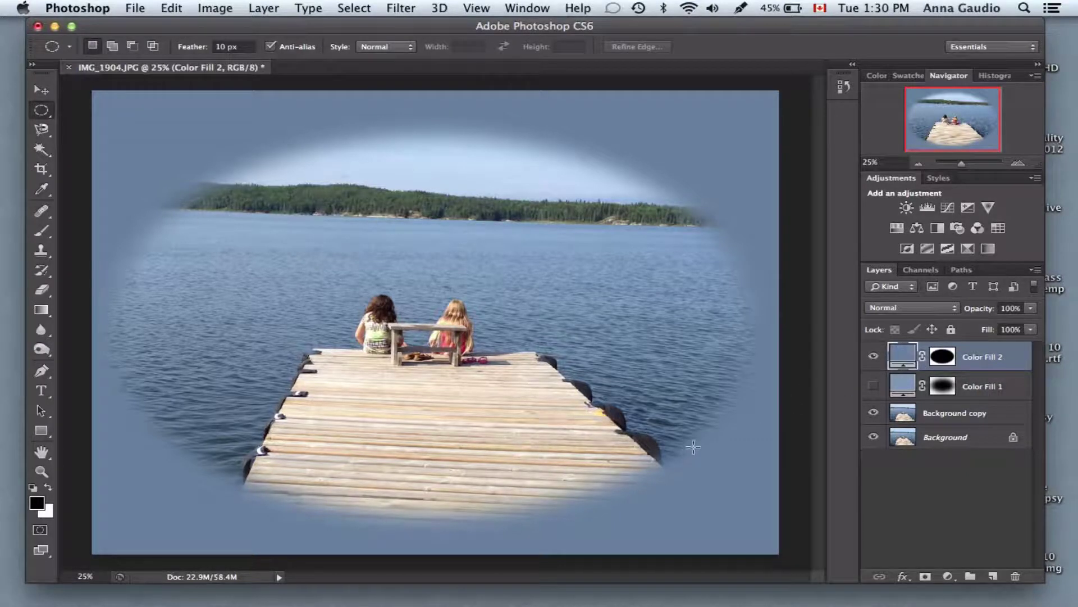
Set Color Fill 2 to about 59% opacity, hide it, and show Color Fill 1 again.
left_click(1031, 329)
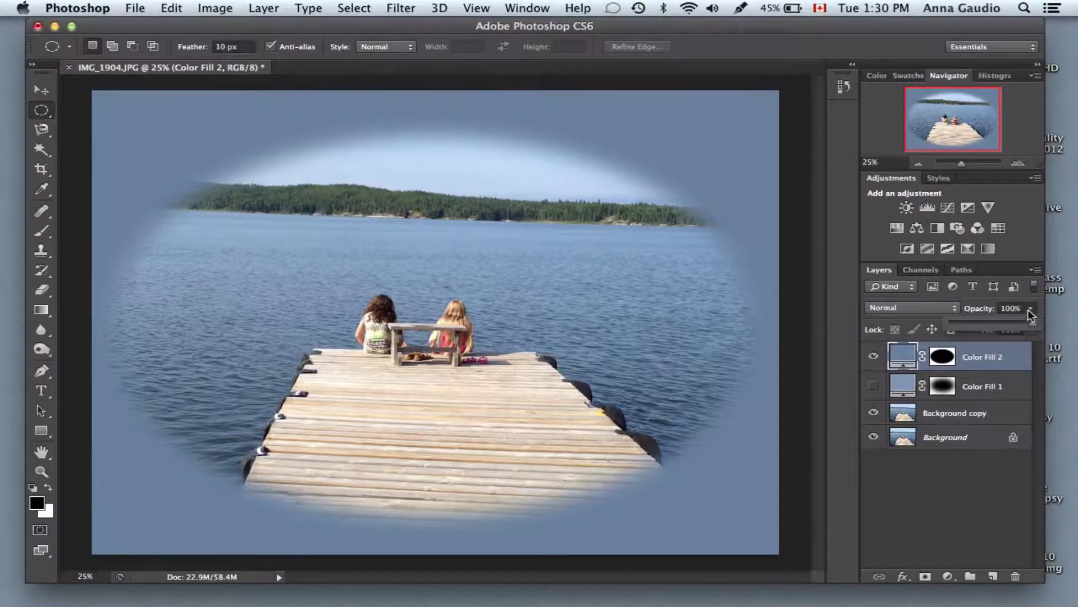
left_click_drag(1040, 296, 983, 306)
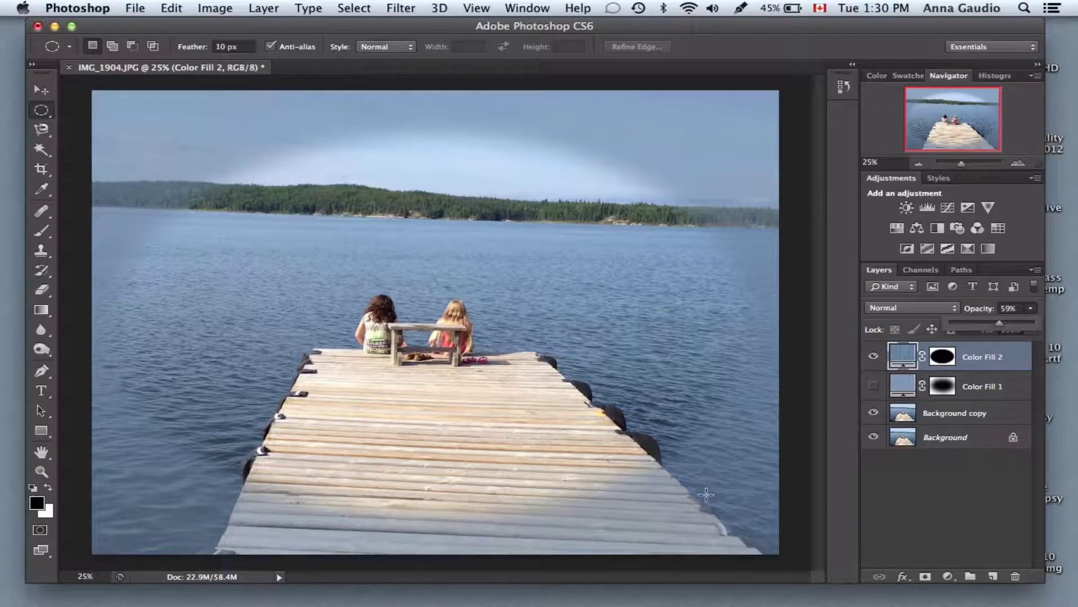
left_click(874, 358)
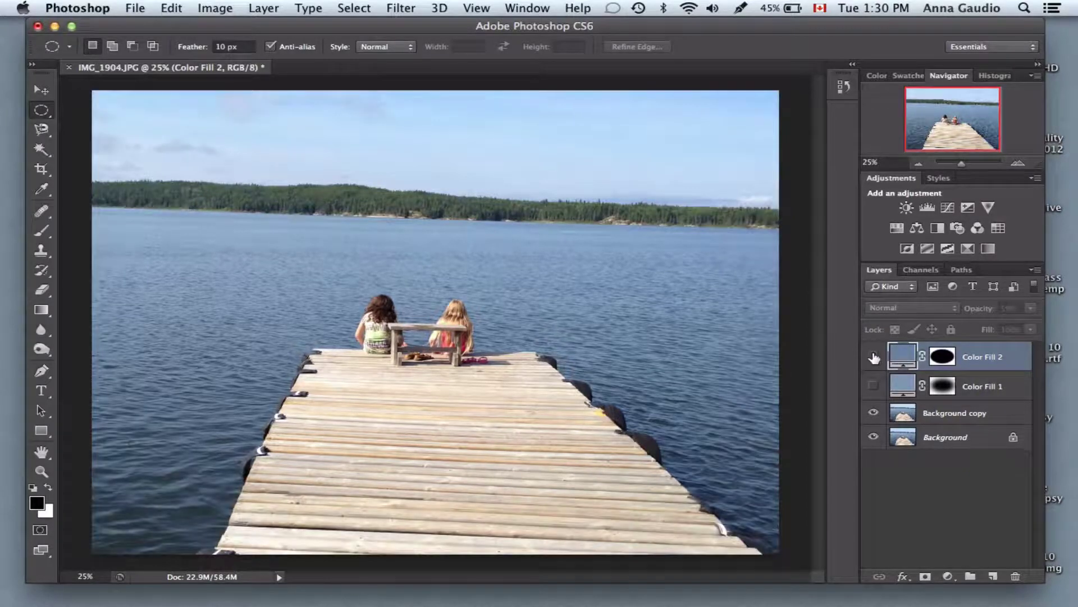
left_click(872, 386)
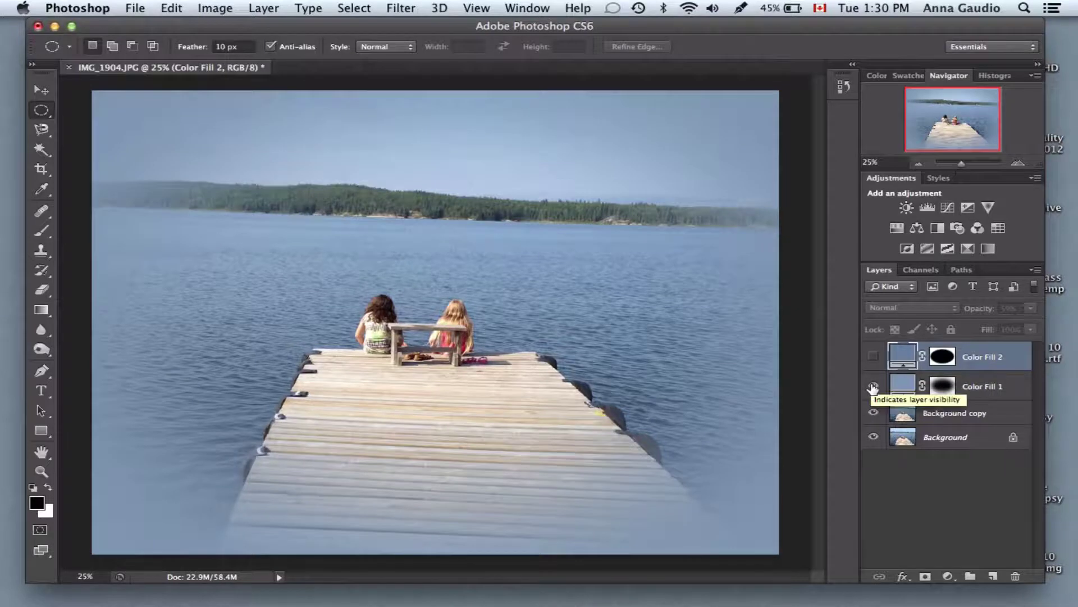
Save the layered image as Last First-9-1-Vignette.psd in design/photoshop, accepting maximize compatibility.
left_click(137, 9)
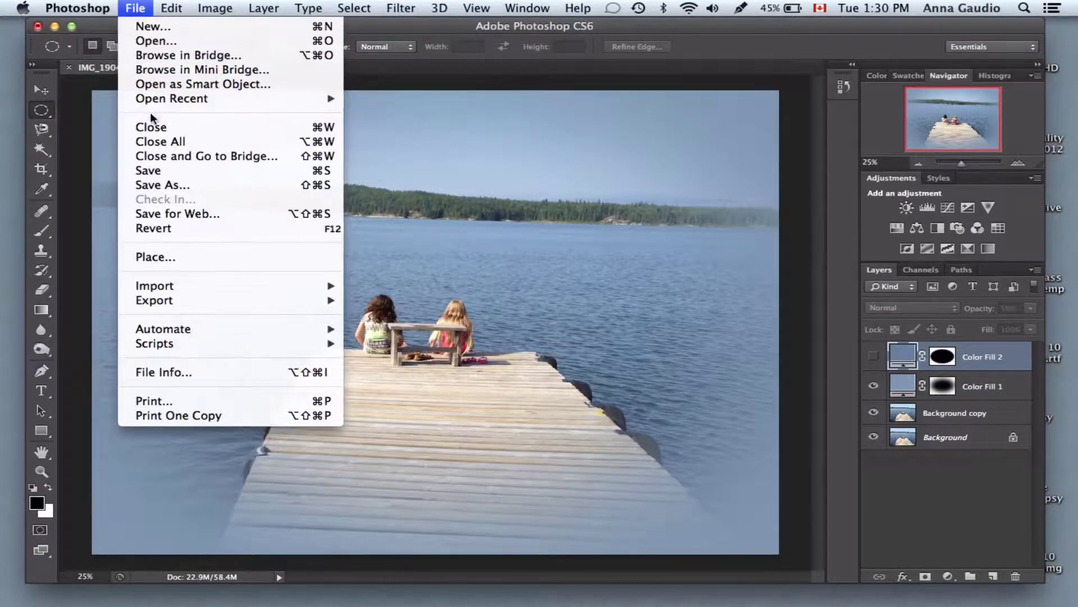
left_click(163, 185)
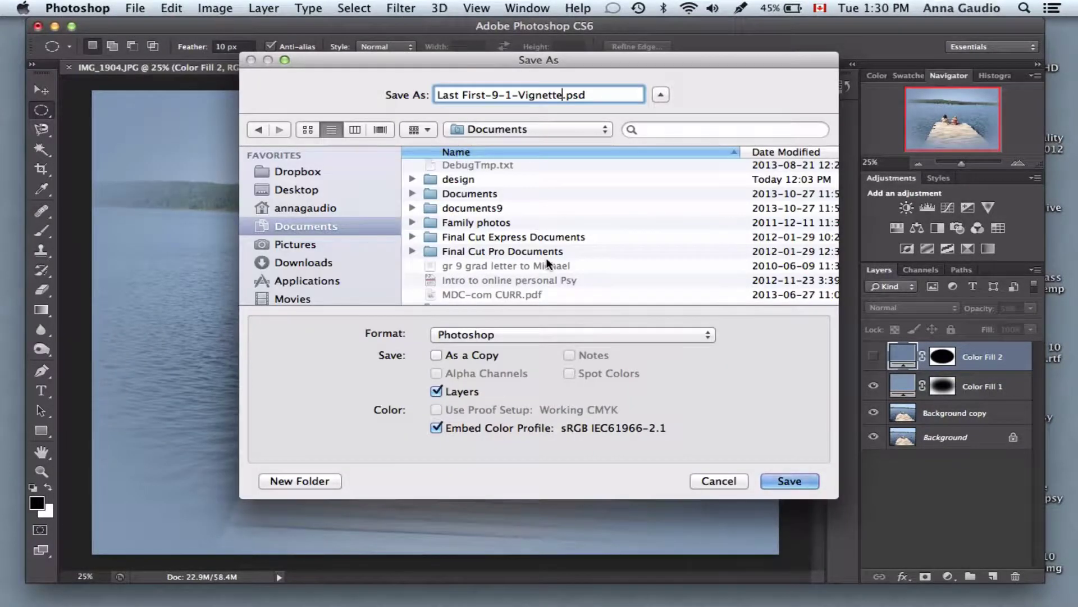
left_click(453, 180)
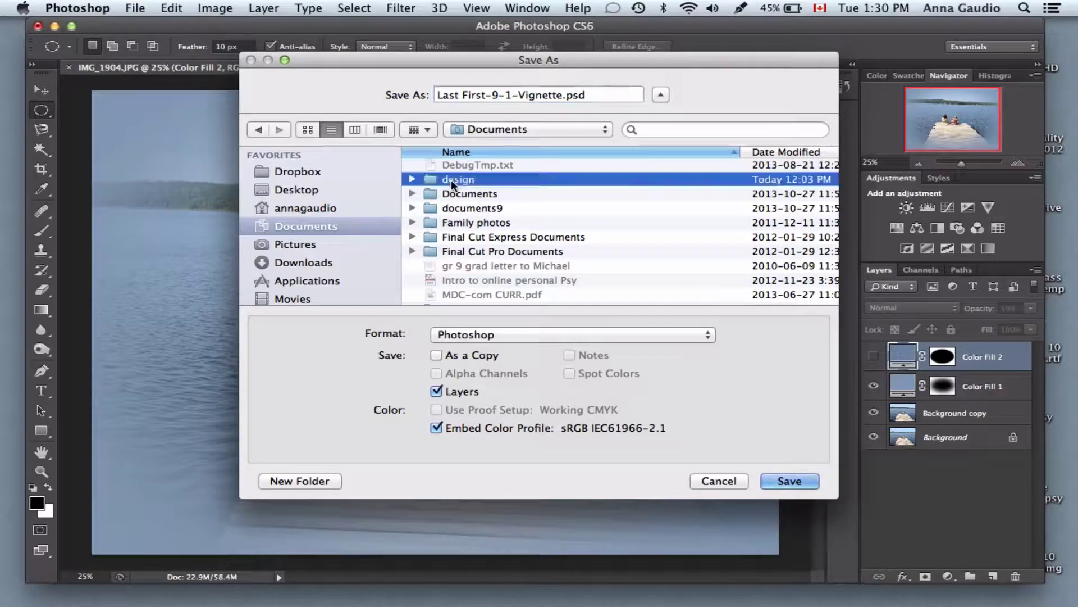
double_click(451, 180)
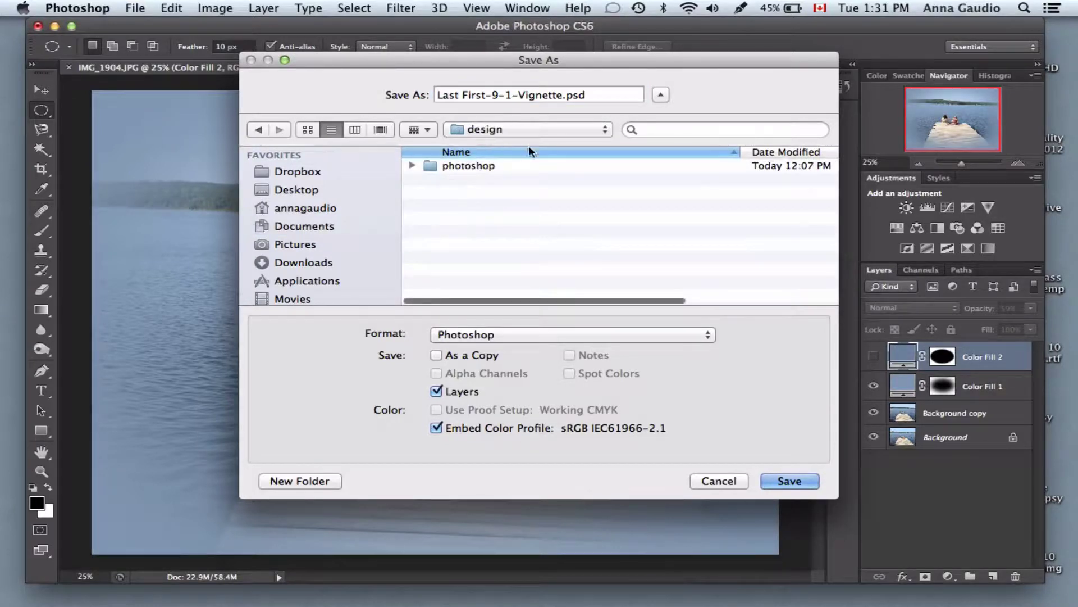
left_click(502, 166)
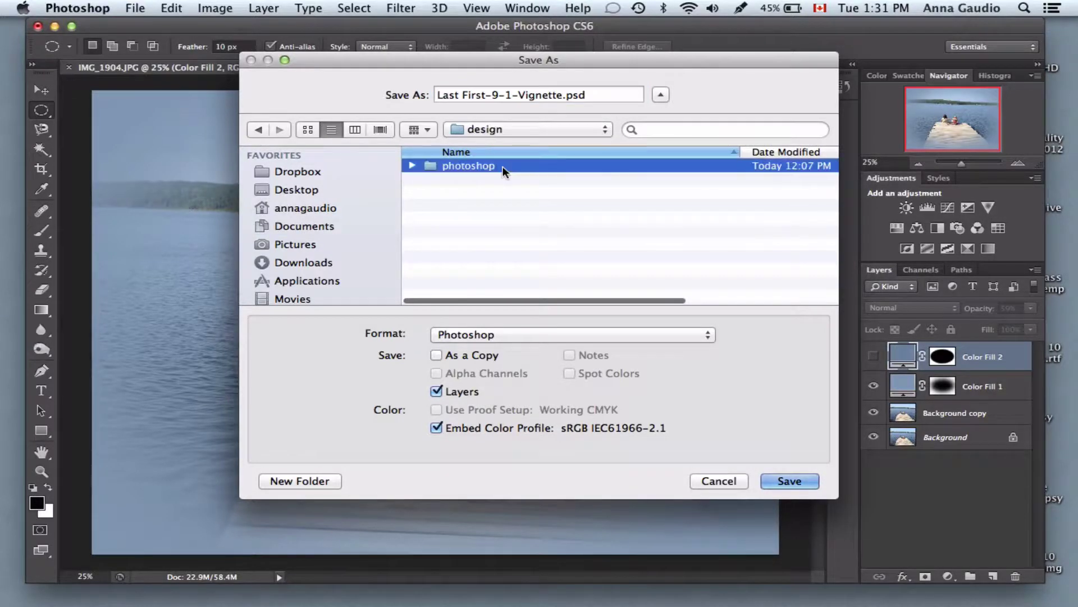
left_click(801, 481)
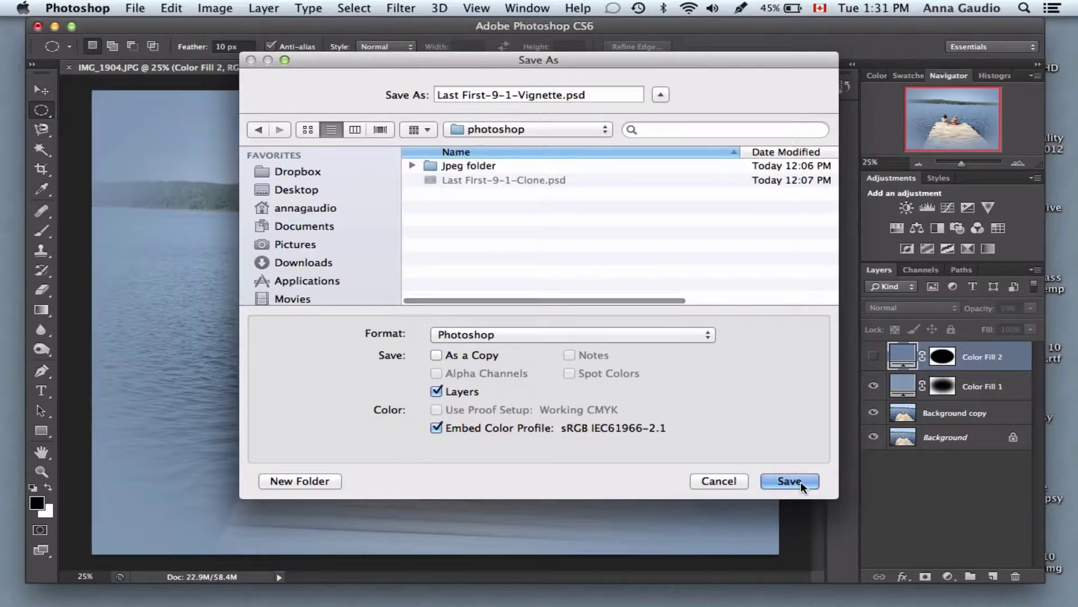
left_click(800, 481)
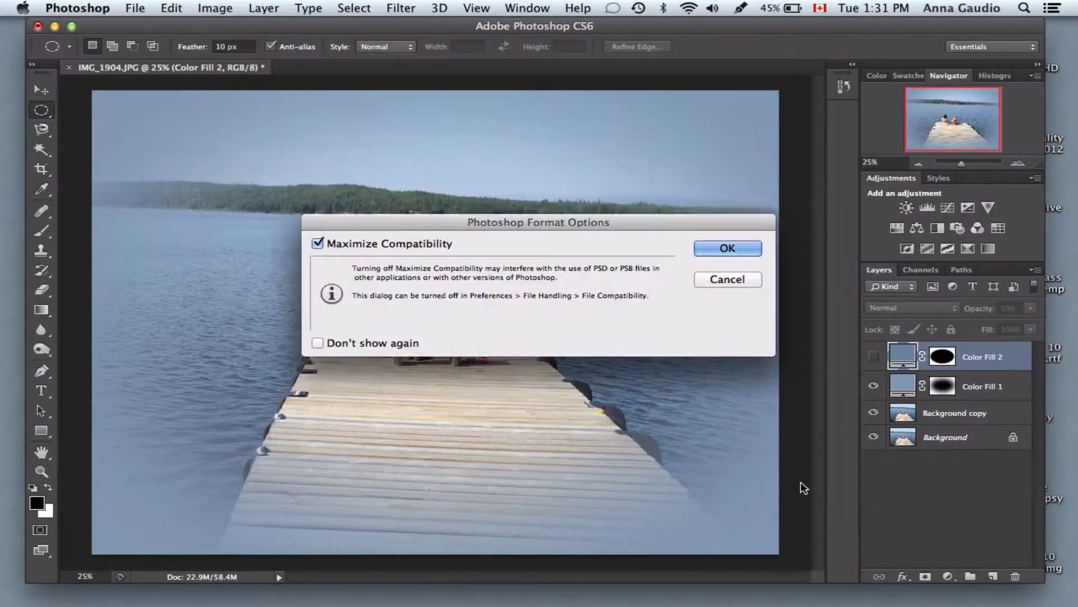
left_click(726, 247)
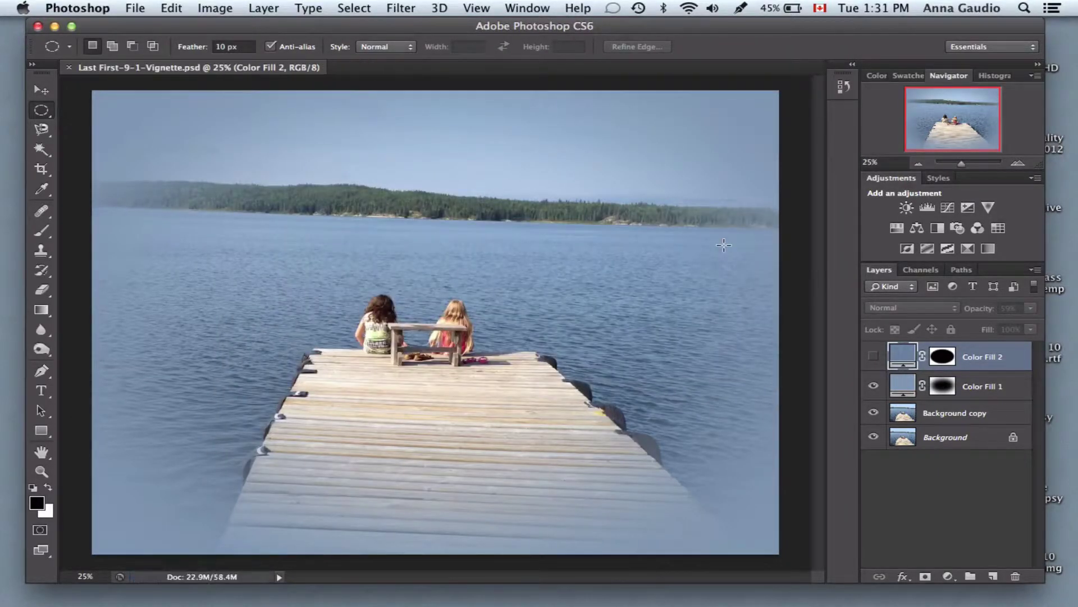